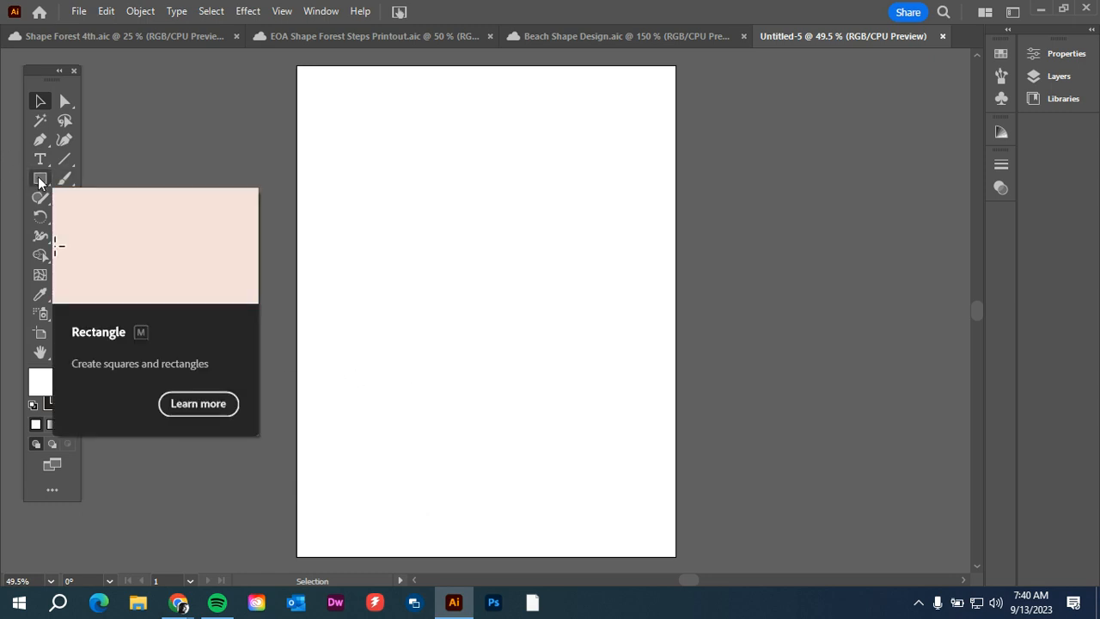
- Draw a rectangle about 3.93 in wide by 3.26 in high and move it onto the upper middle of the artboard
drag(38, 182, 93, 177)
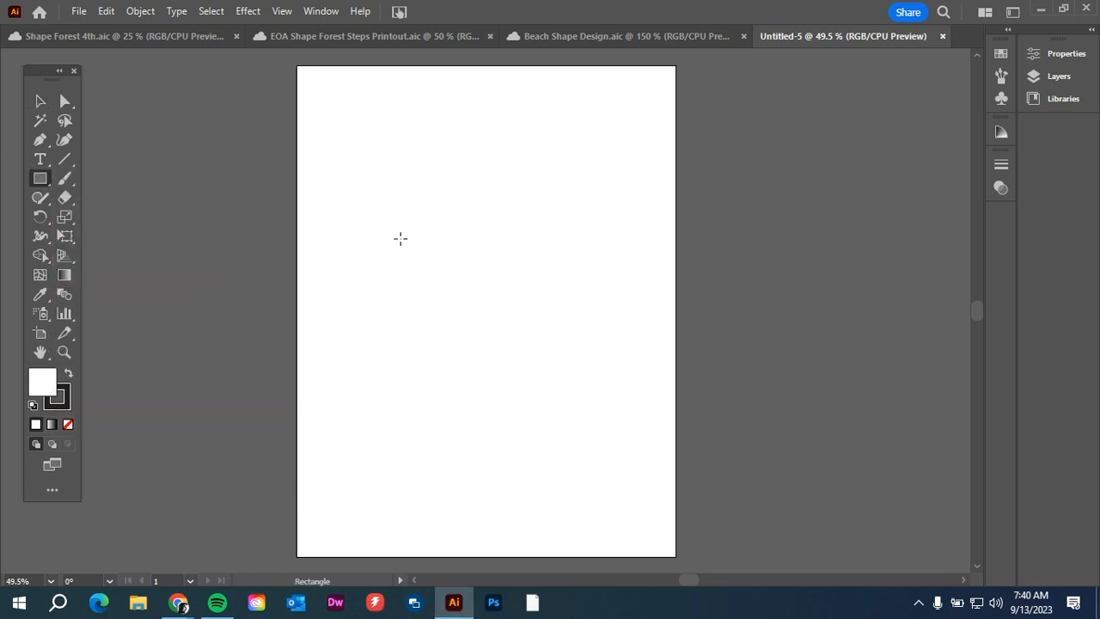
drag(387, 218, 561, 362)
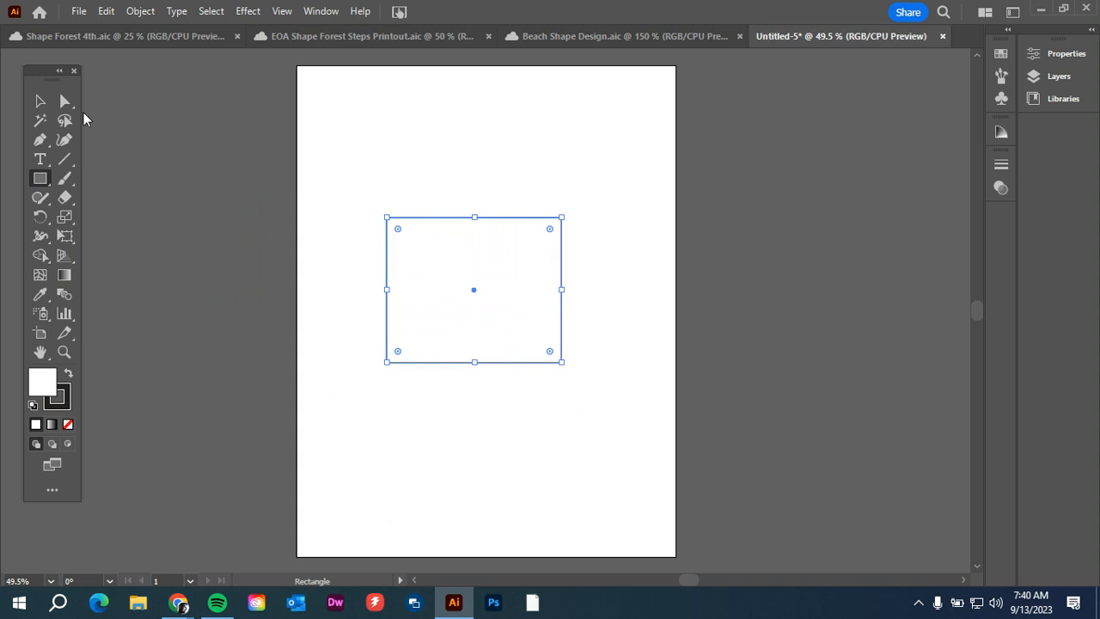
click(40, 102)
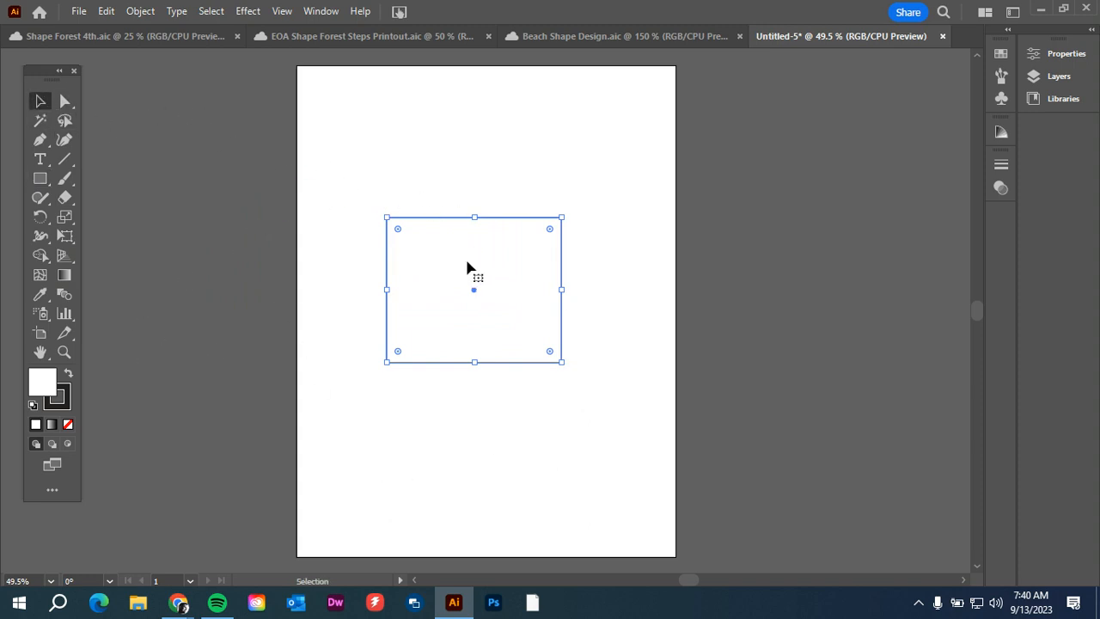
drag(473, 292, 485, 263)
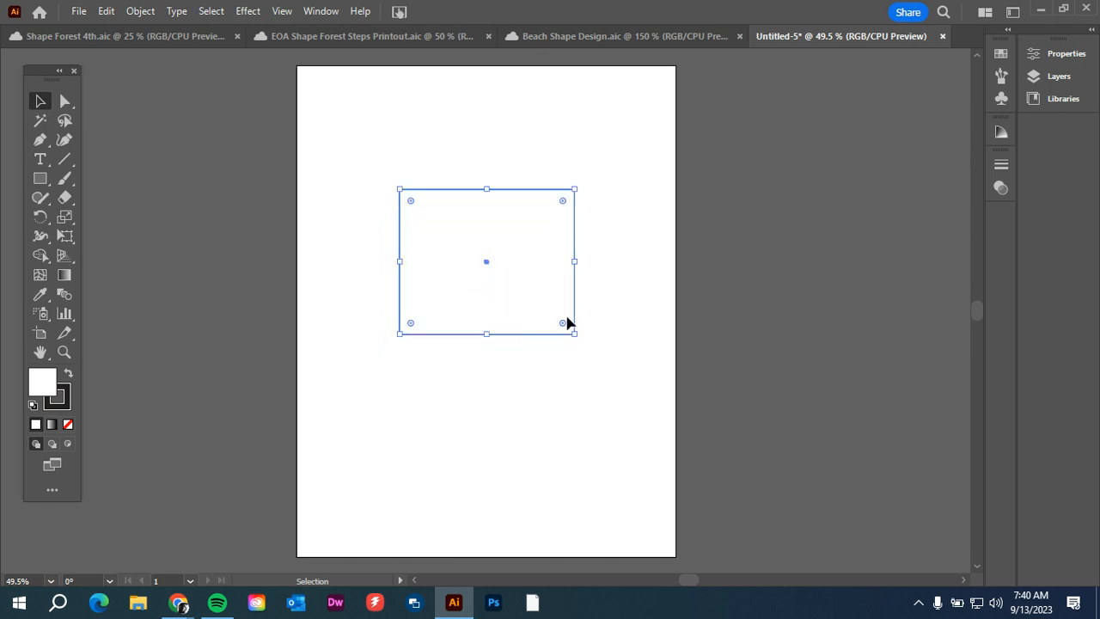
click(507, 373)
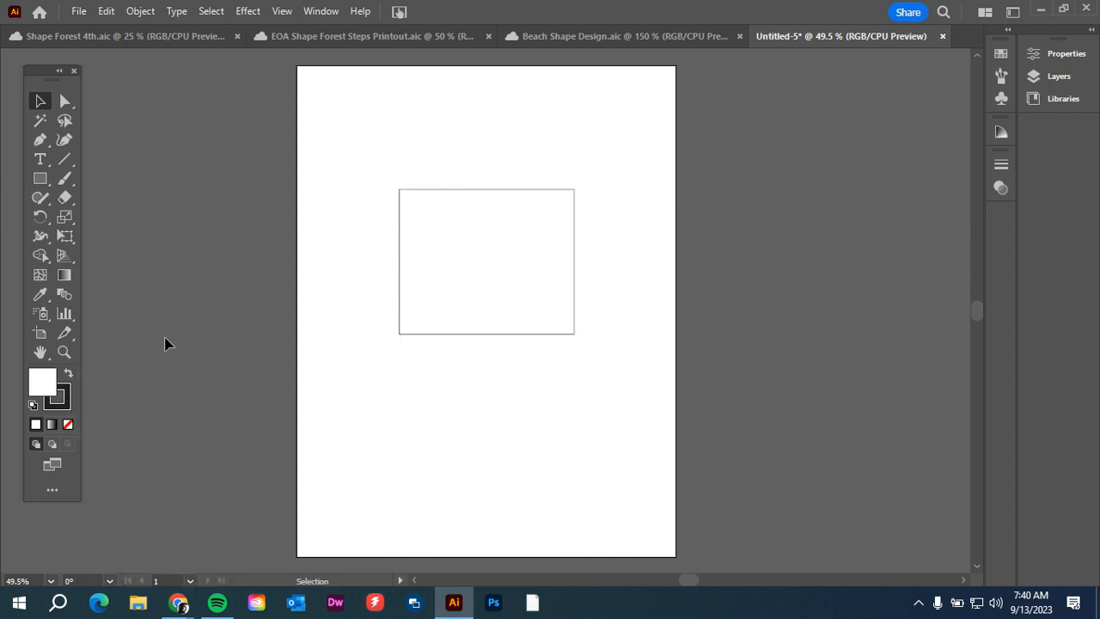
- Examine the colour values of the stroke and the fill in turn, ending with the fill active
click(67, 397)
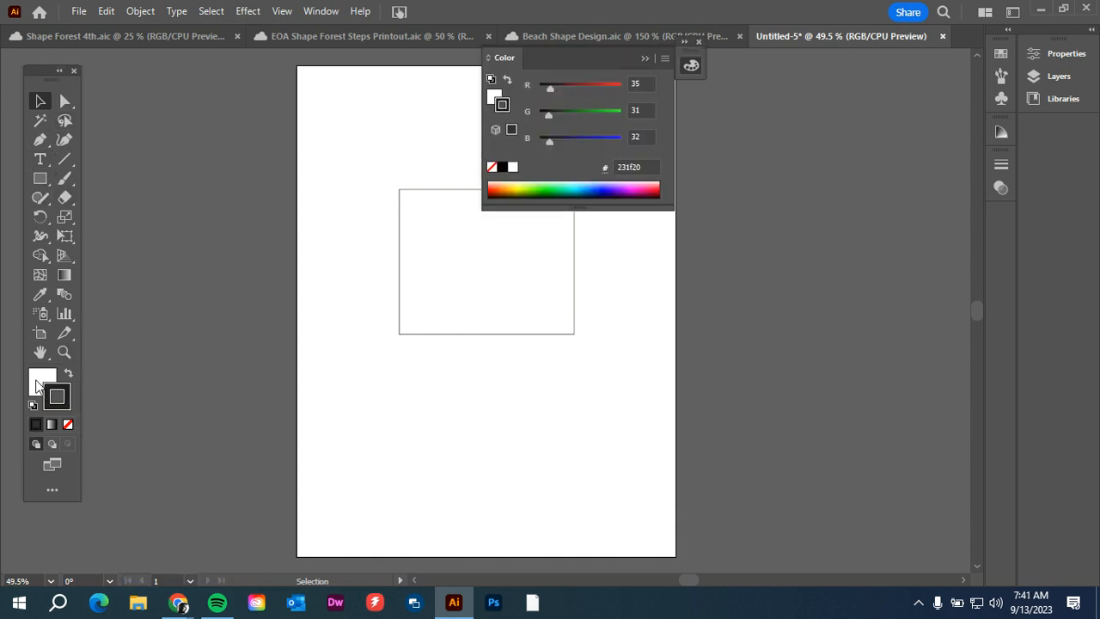
click(40, 385)
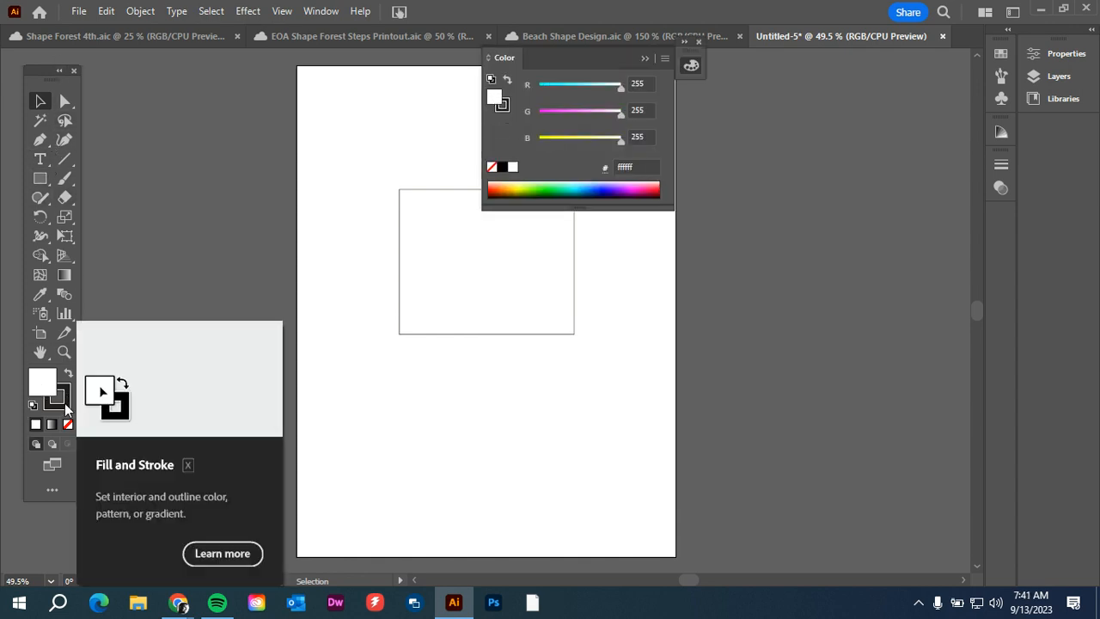
click(62, 400)
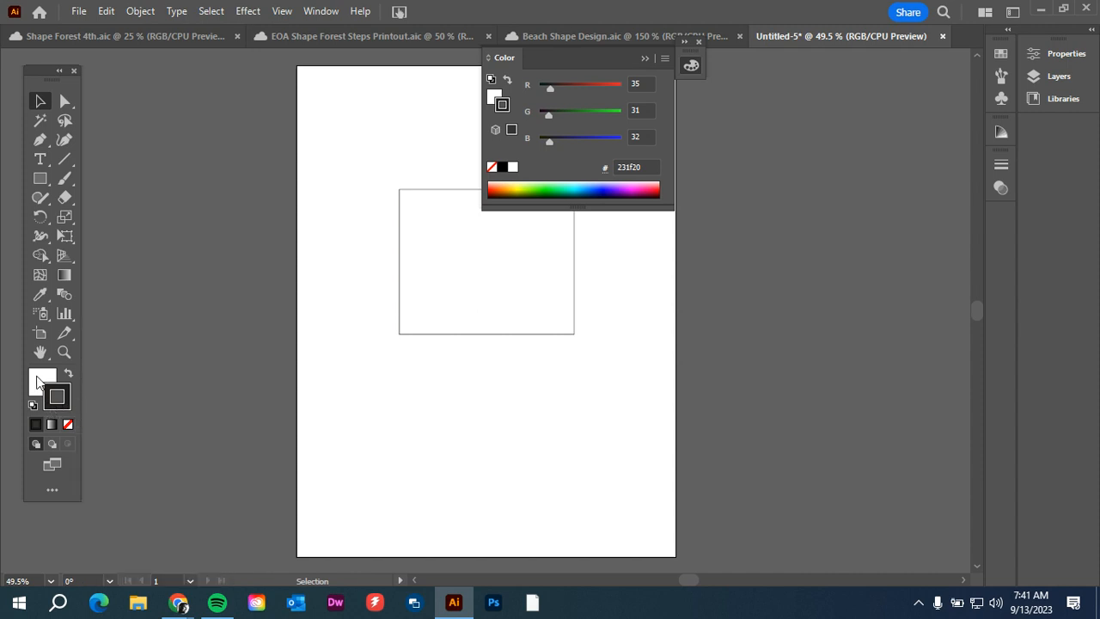
click(40, 383)
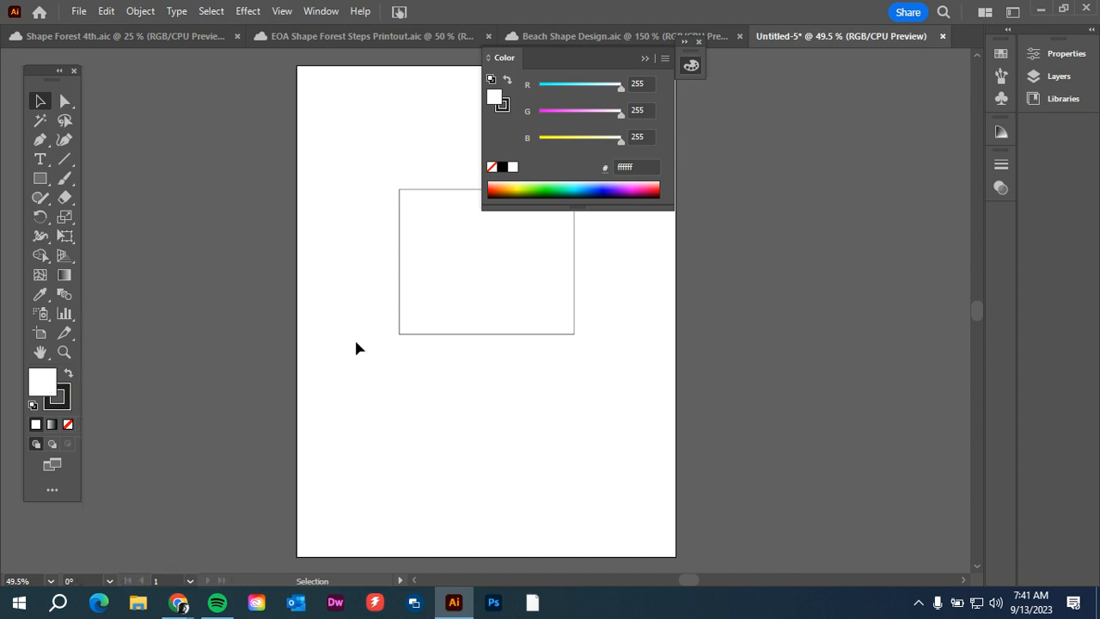
- Fill the rectangle with the green 2bb673 swatch and lower the fill's green channel to 85
click(1064, 55)
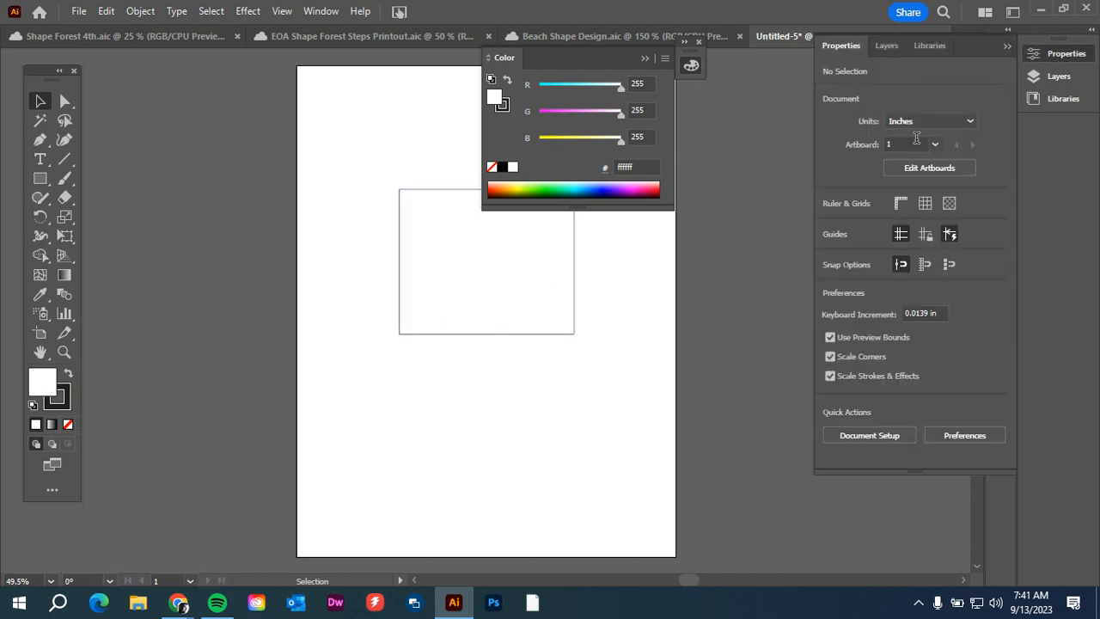
click(460, 295)
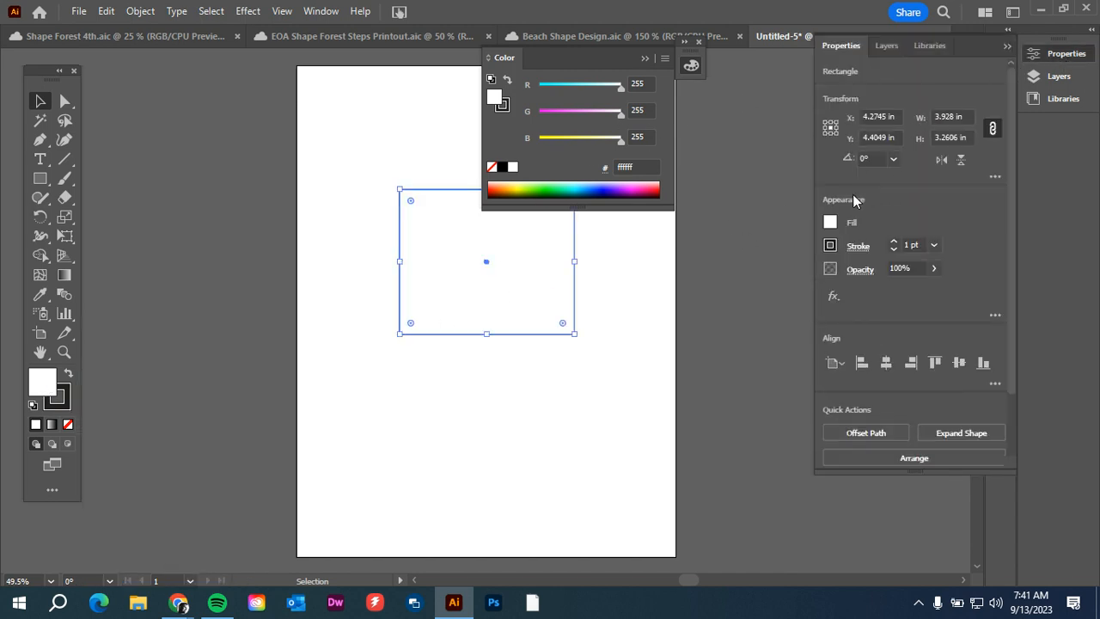
click(830, 224)
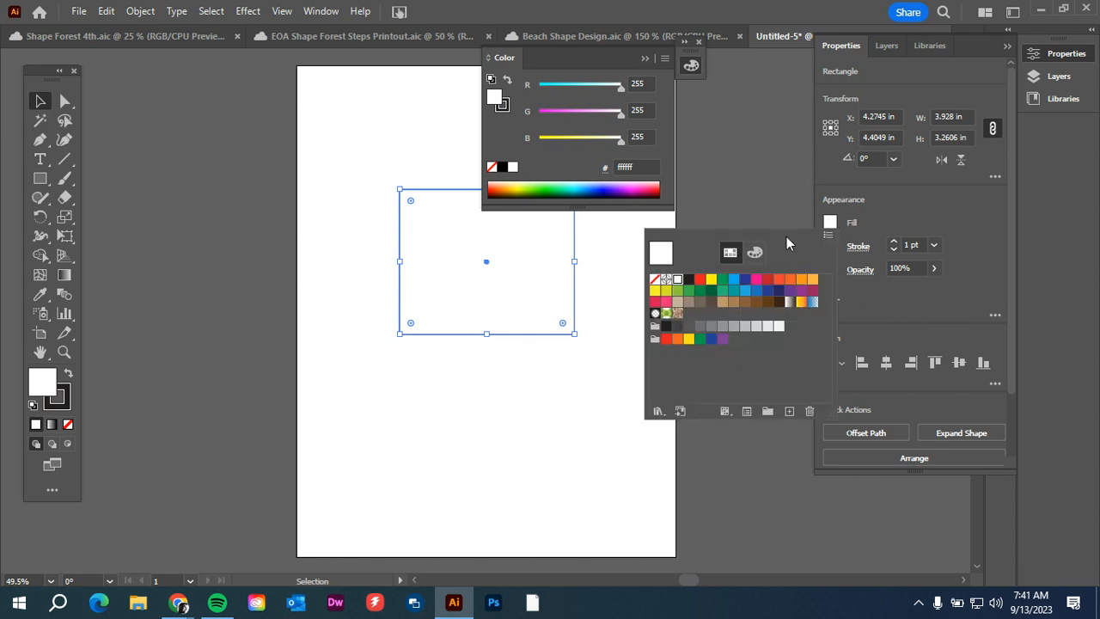
click(699, 290)
click(723, 291)
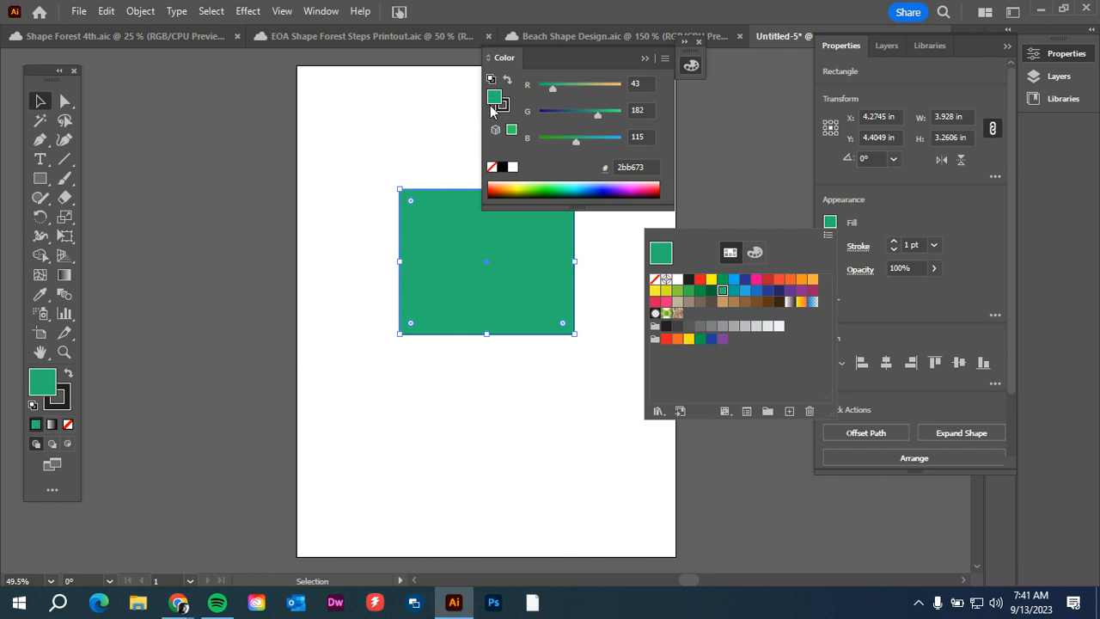
click(555, 88)
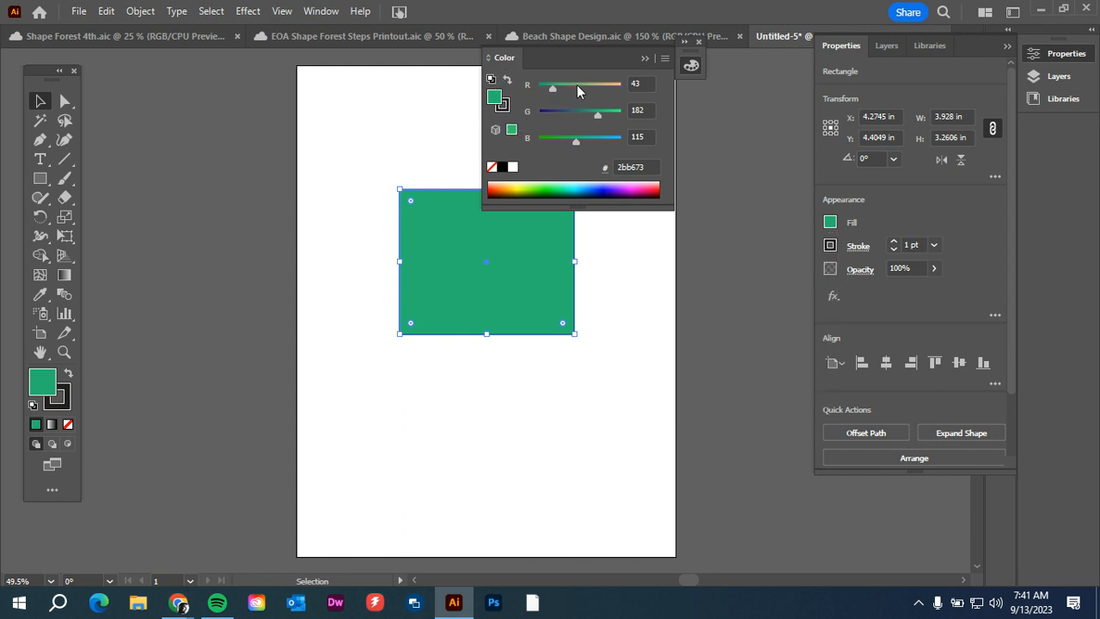
drag(596, 116, 564, 115)
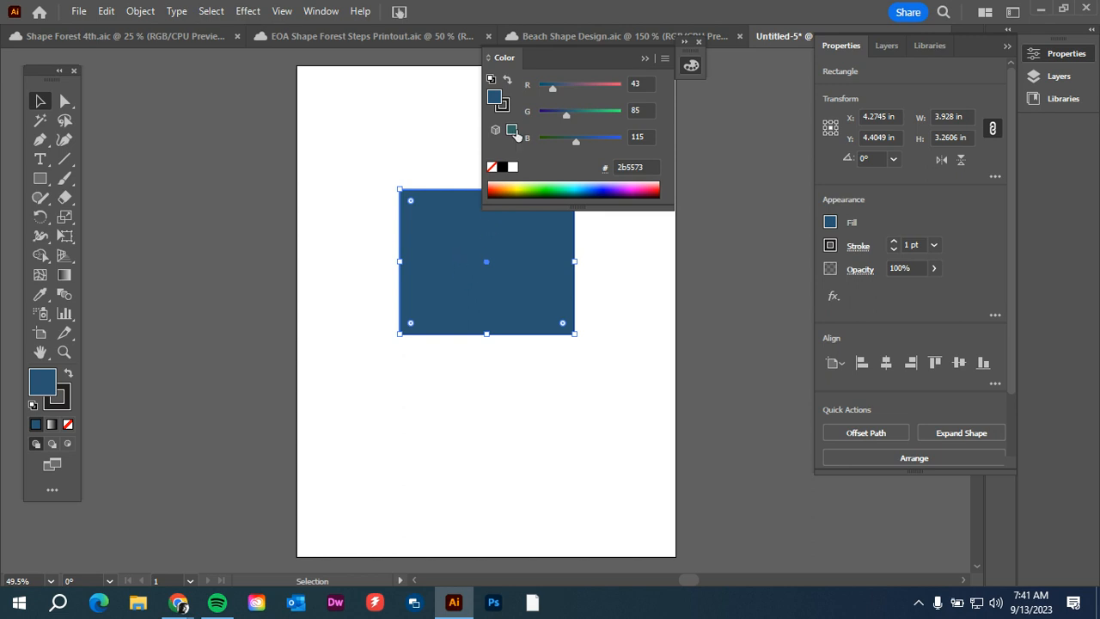
- Set the rectangle's stroke to None and make the fill active again
click(505, 106)
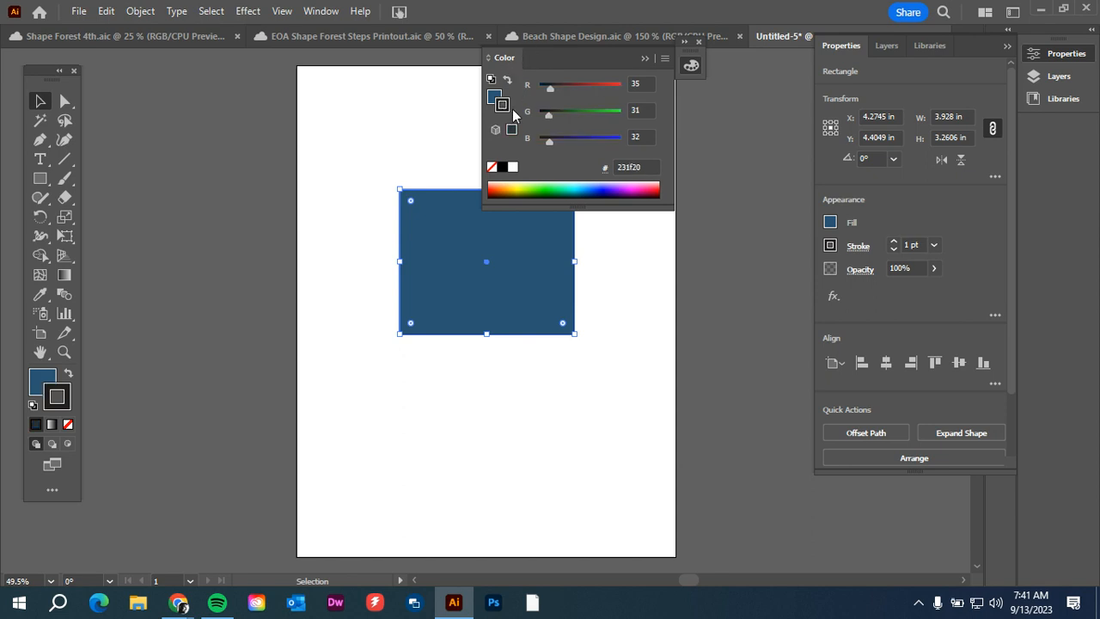
click(54, 396)
click(68, 426)
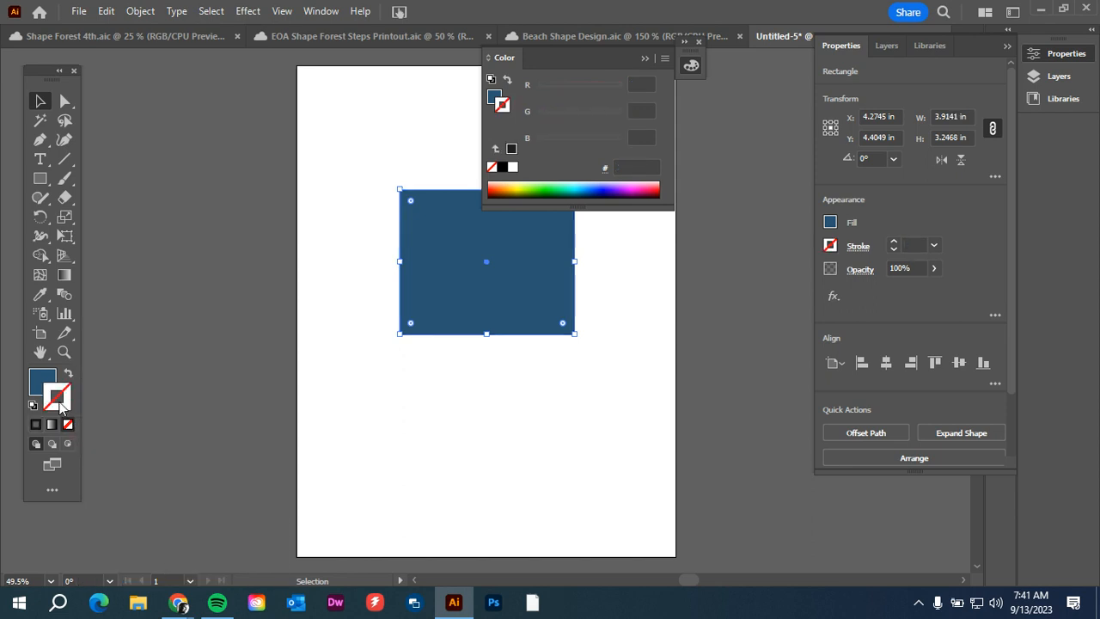
click(39, 380)
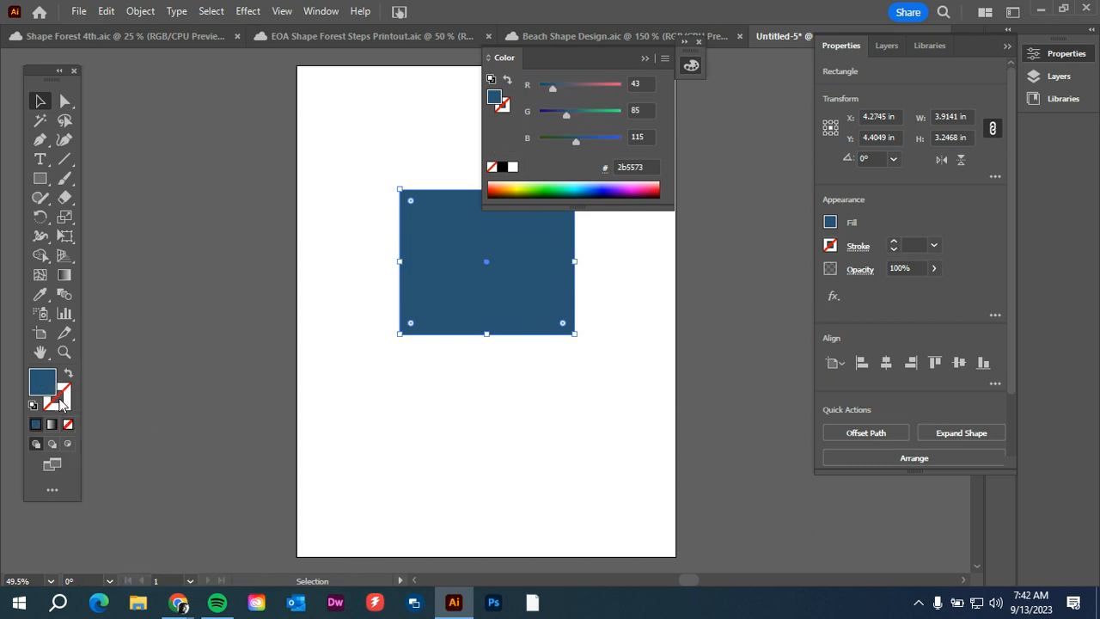
- Swap the rectangle's fill and stroke back and forth, ending with the blue fill and no stroke
click(69, 373)
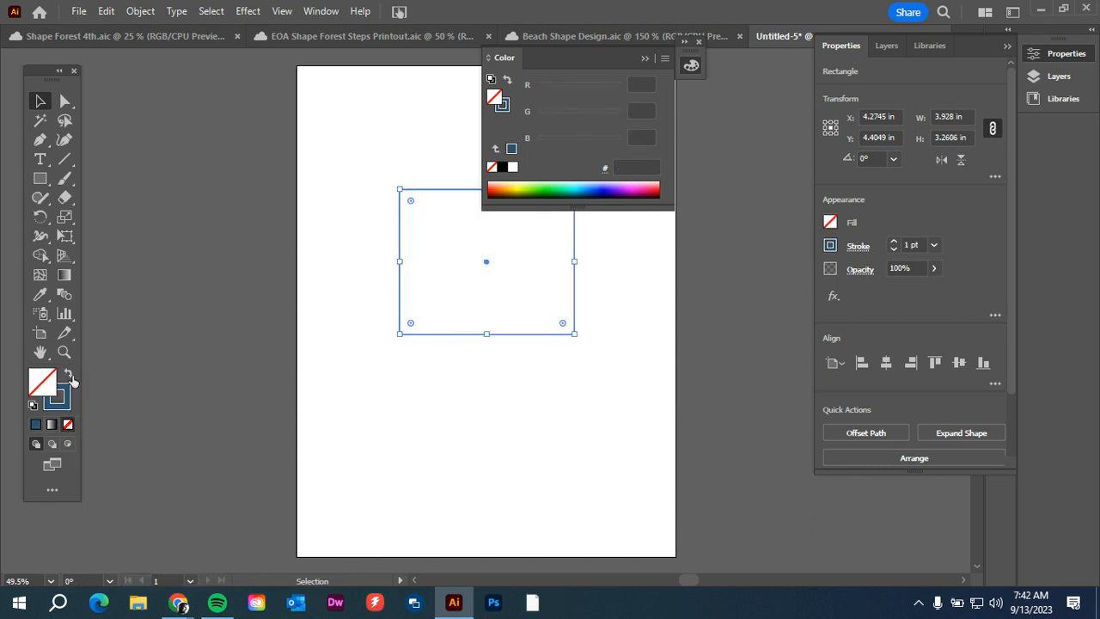
click(69, 375)
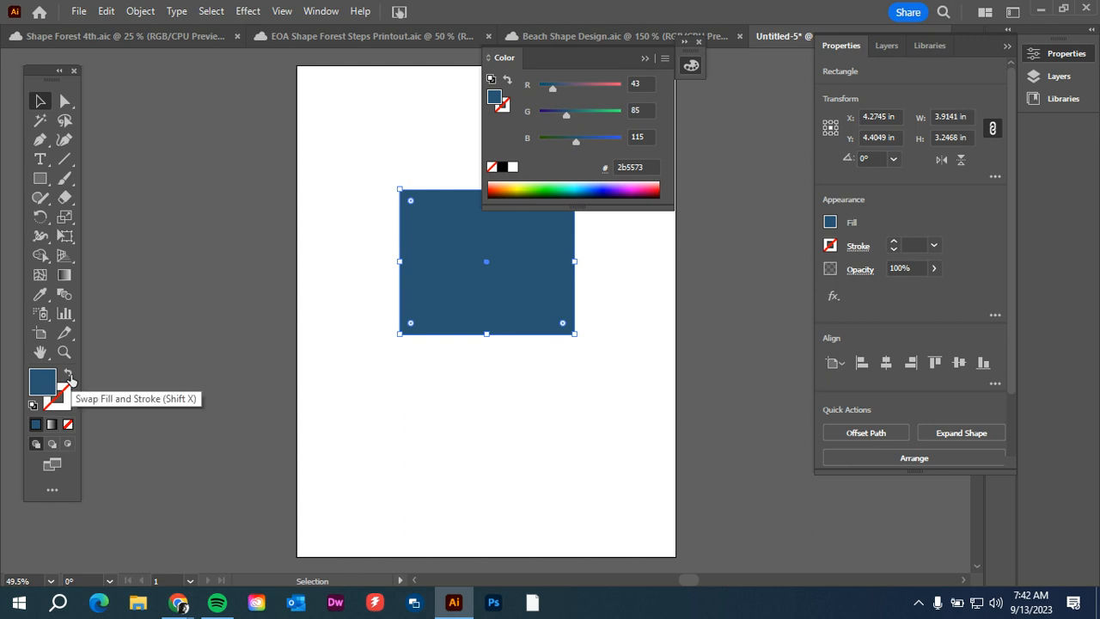
click(68, 374)
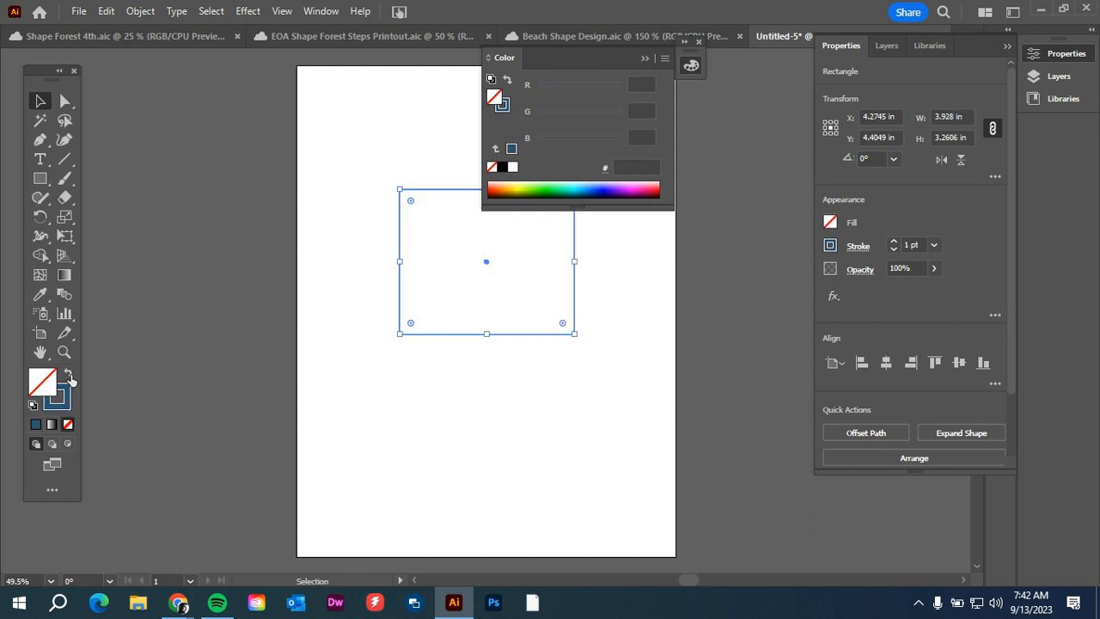
click(69, 374)
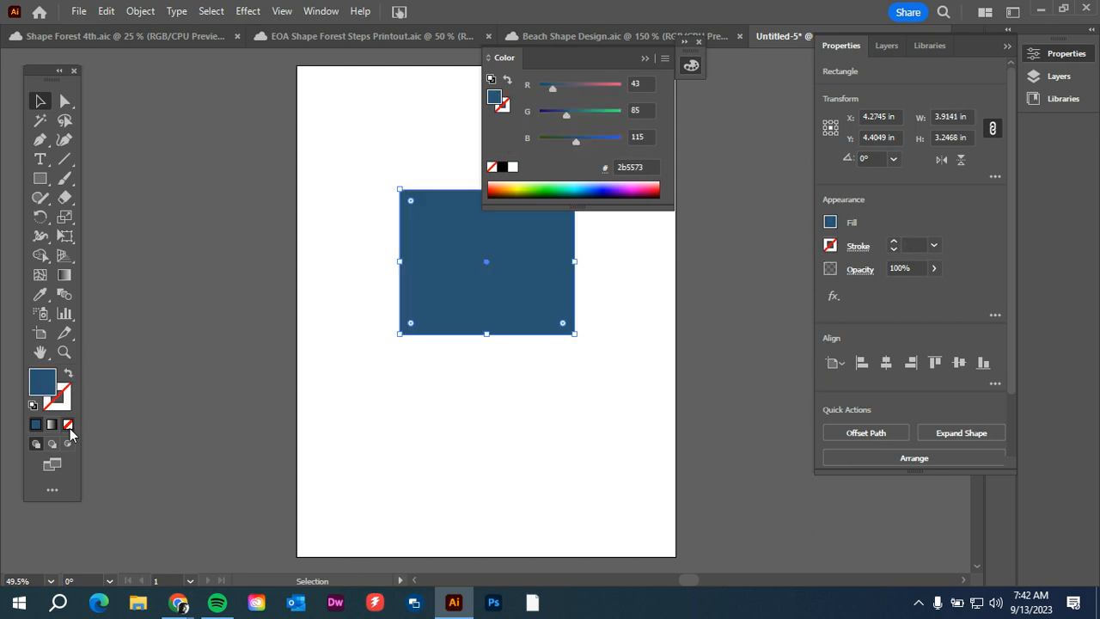
click(69, 373)
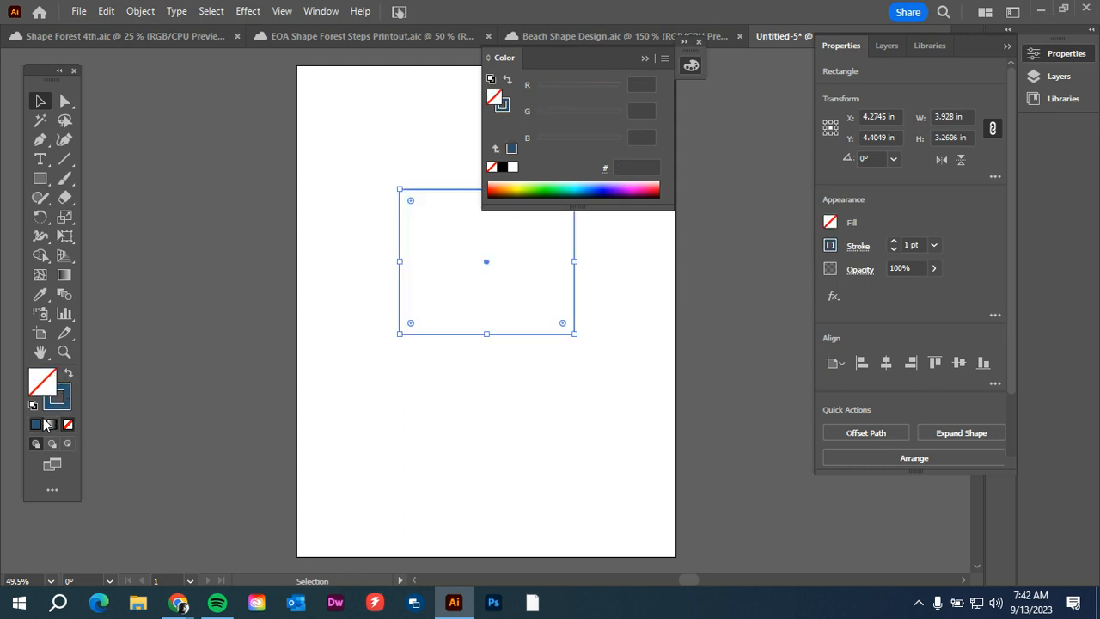
click(69, 375)
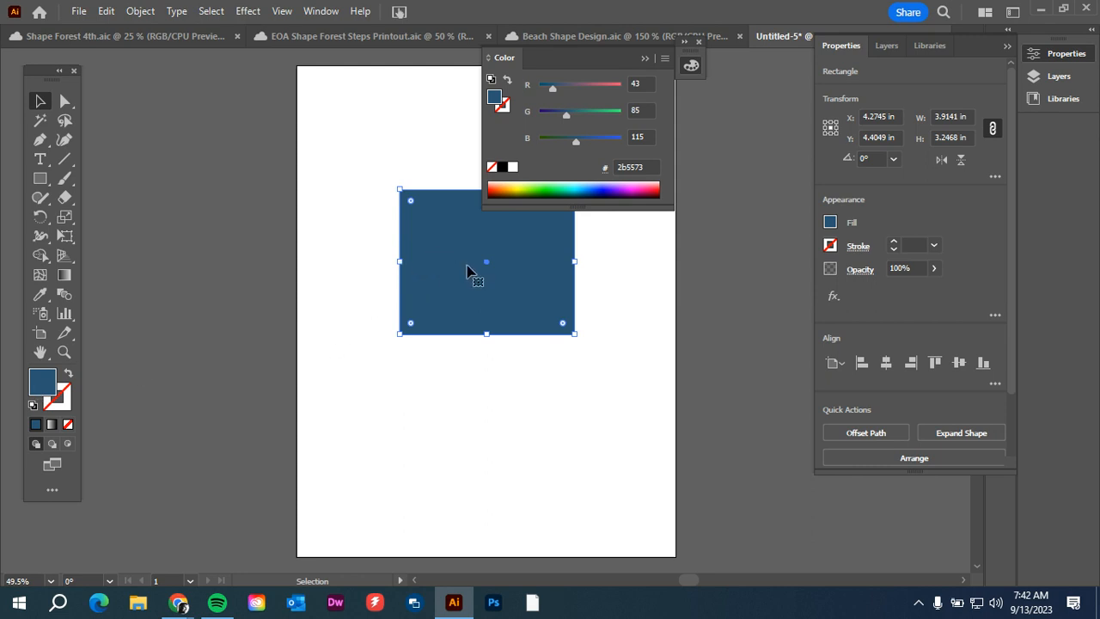
- Fill the rectangle with white, collapse the colour settings and deselect it
click(513, 167)
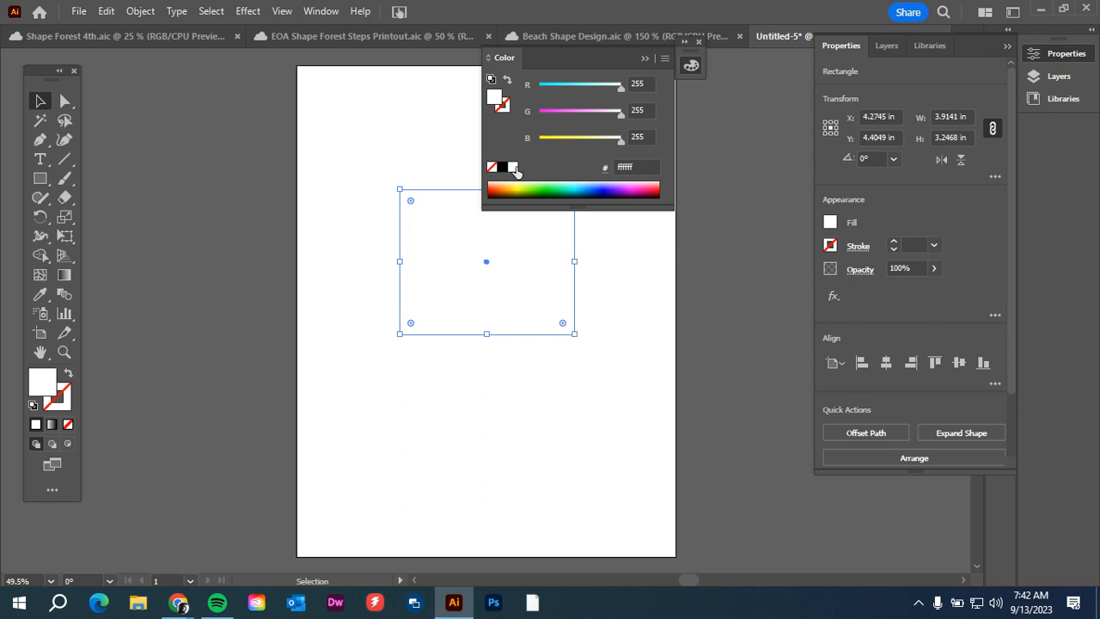
click(645, 59)
click(607, 250)
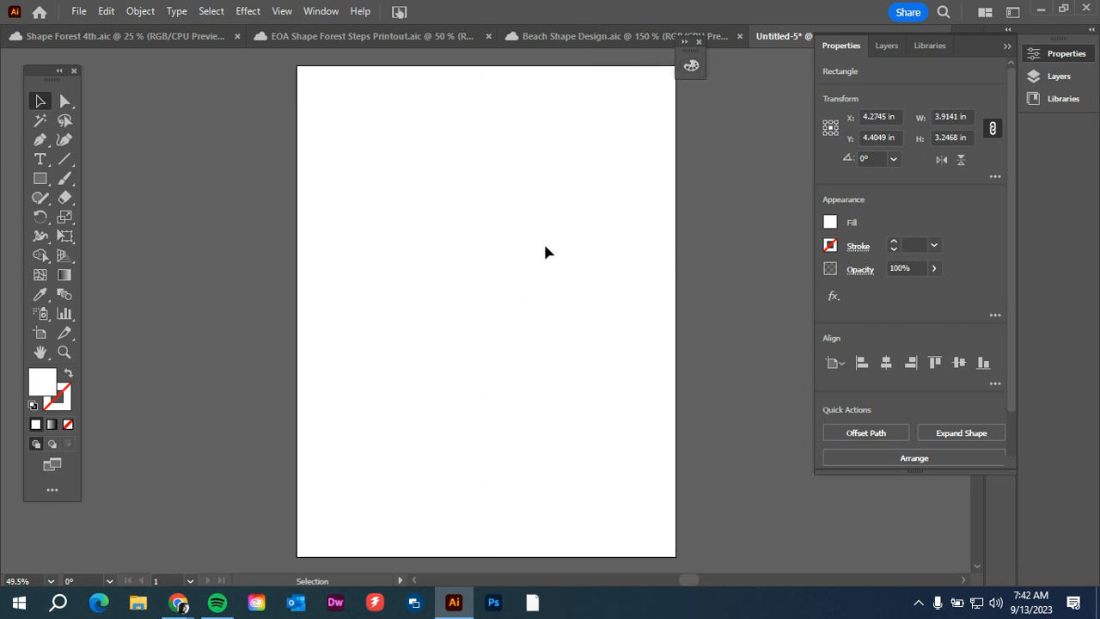
- Give the white rectangle a pink stroke from the swatches and check its outline up close while deselected
click(544, 250)
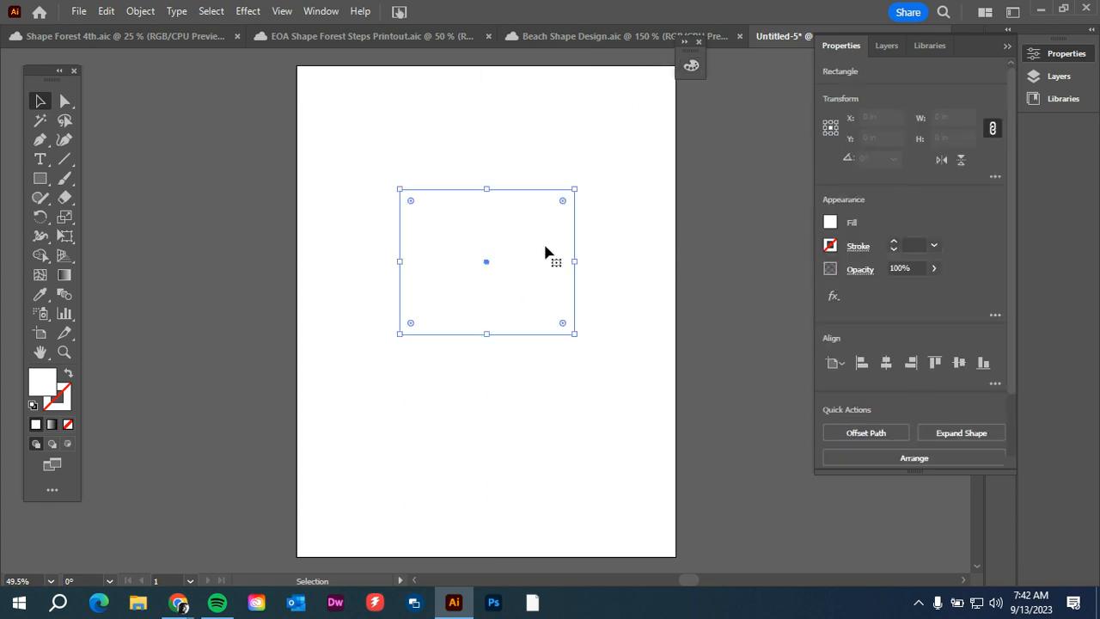
click(830, 246)
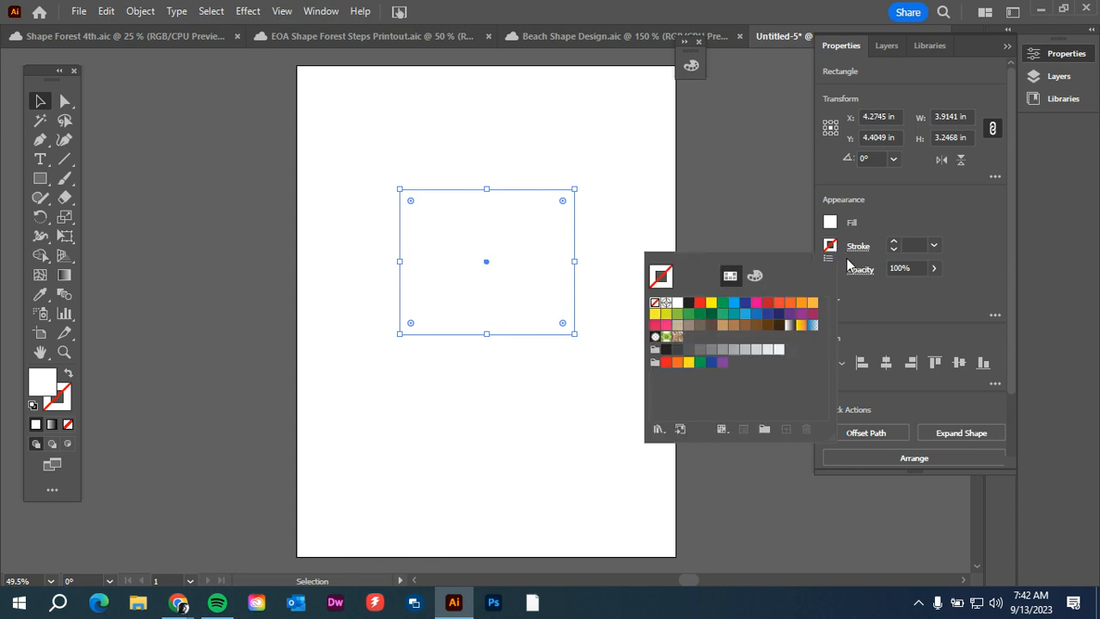
click(755, 305)
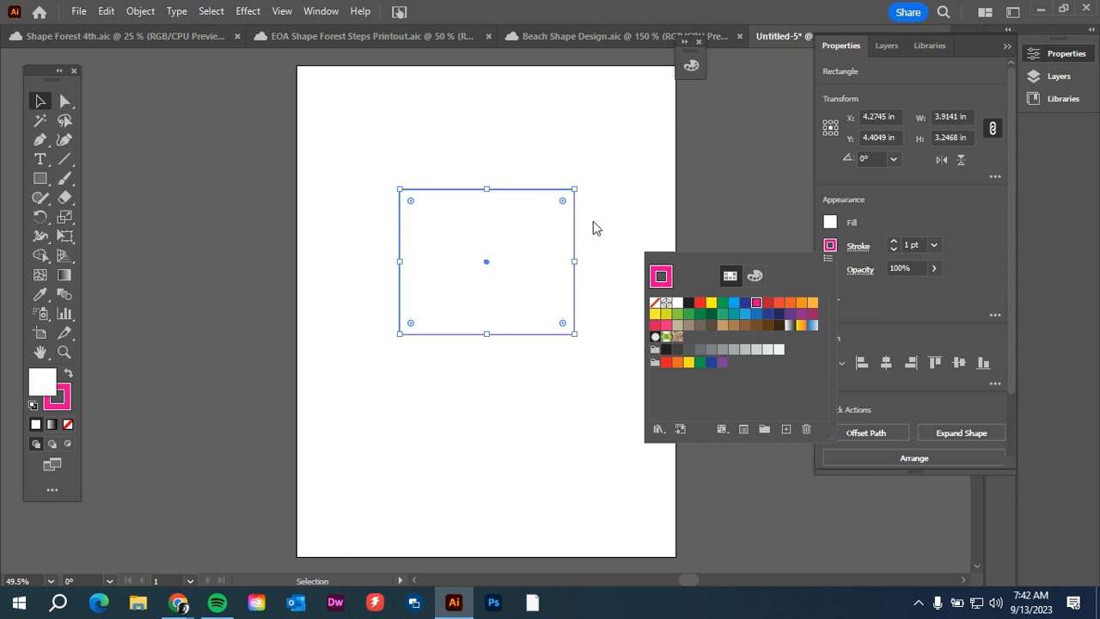
click(648, 219)
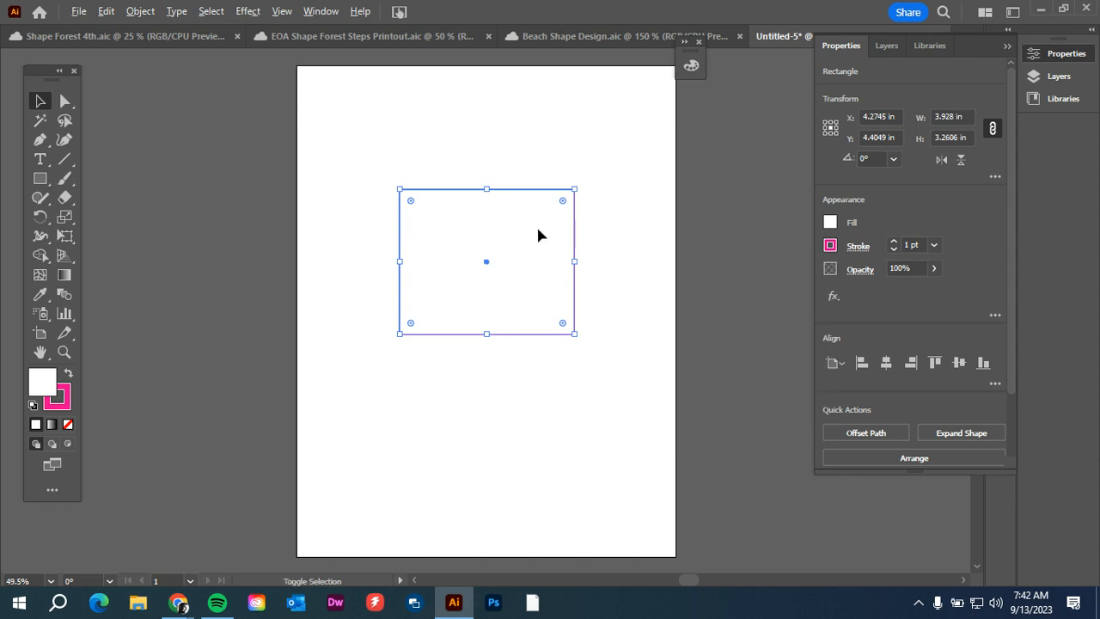
alt+scroll(564, 226, up, 1)
alt+scroll(611, 223, up, 1)
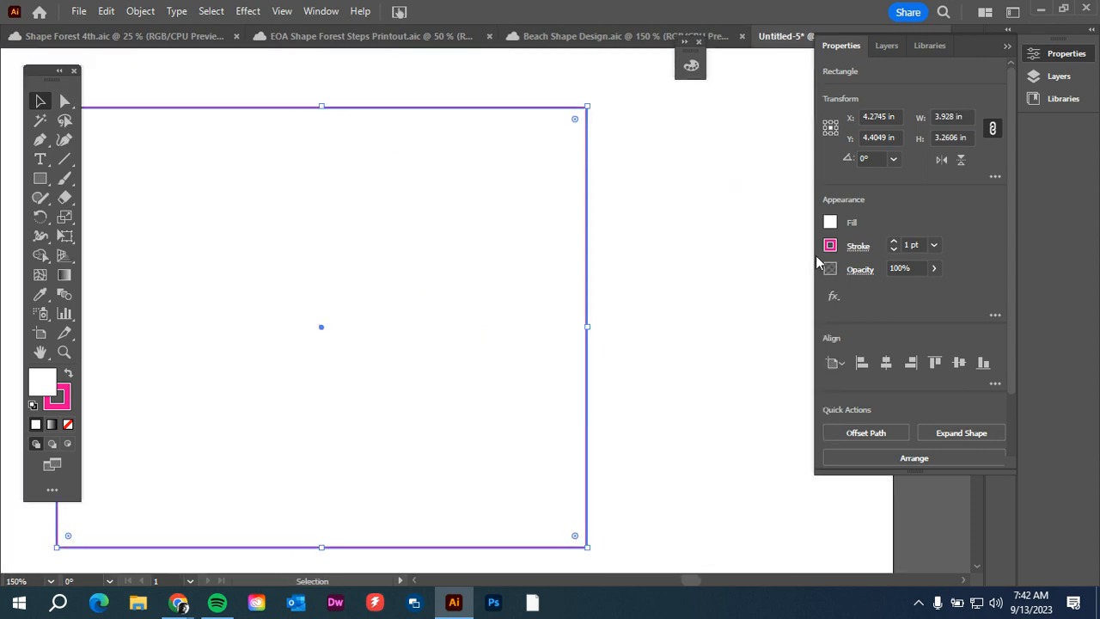
click(716, 283)
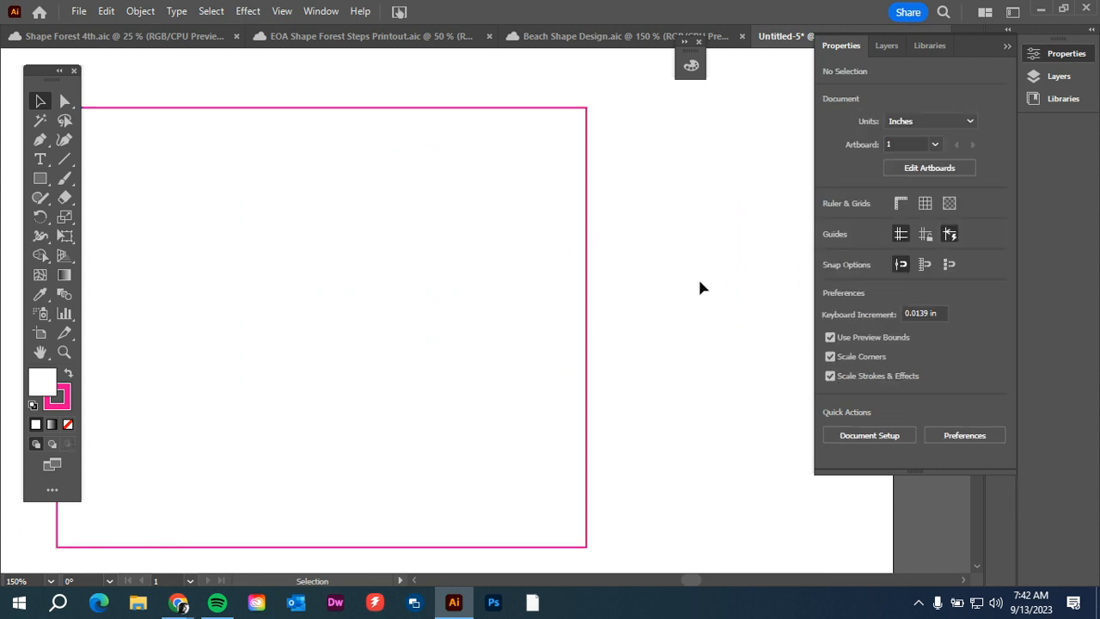
- Select the pink-outlined rectangle and set its stroke weight to 0.25 pt
click(528, 204)
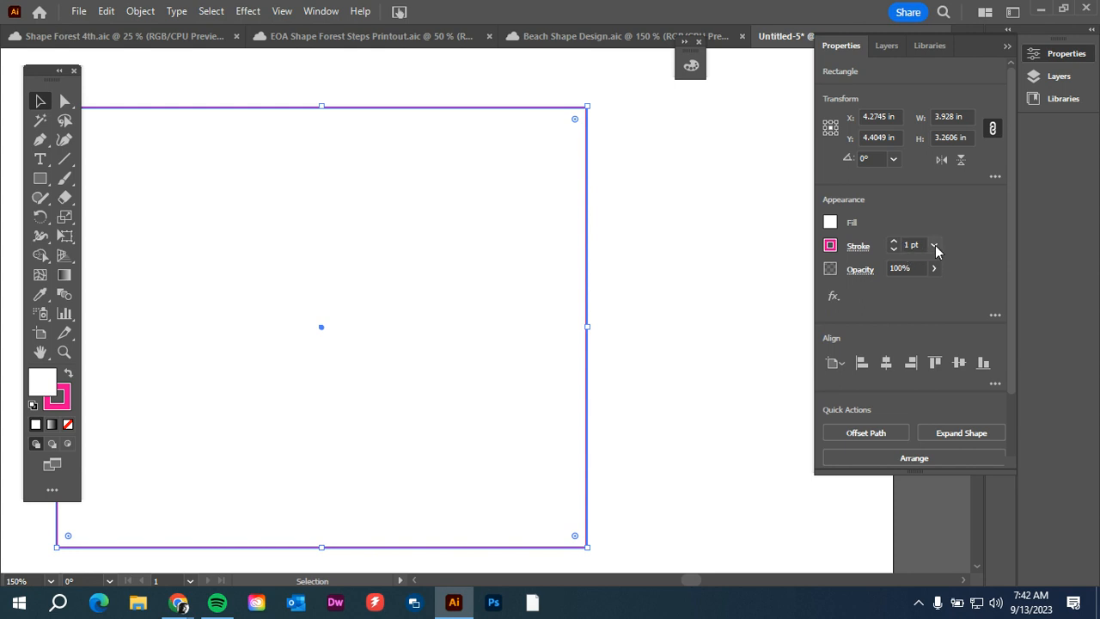
click(934, 246)
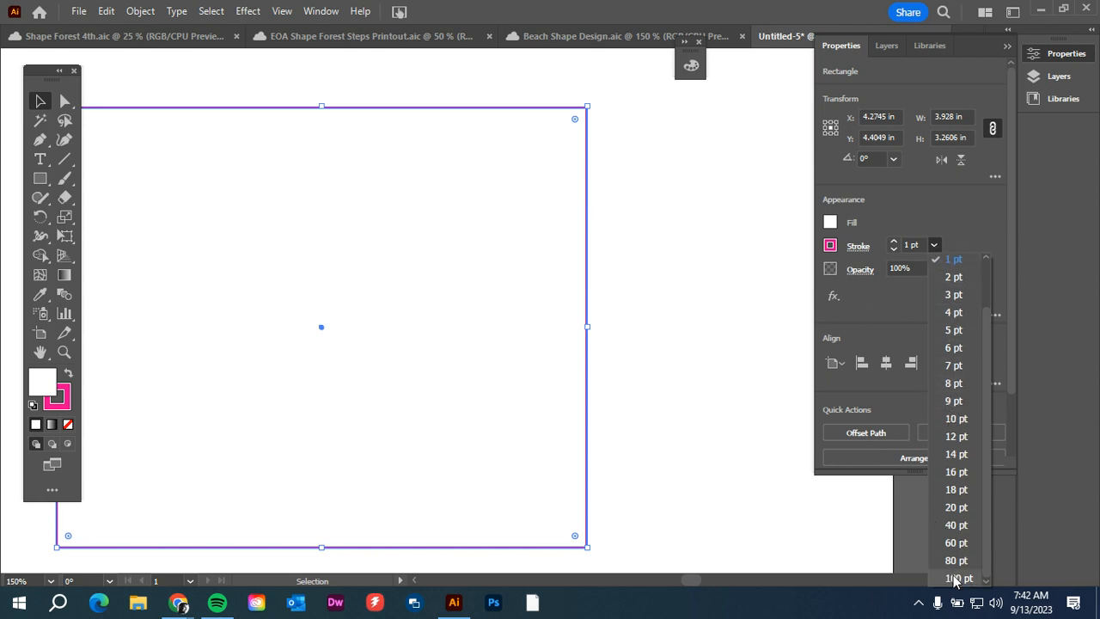
drag(989, 353, 987, 266)
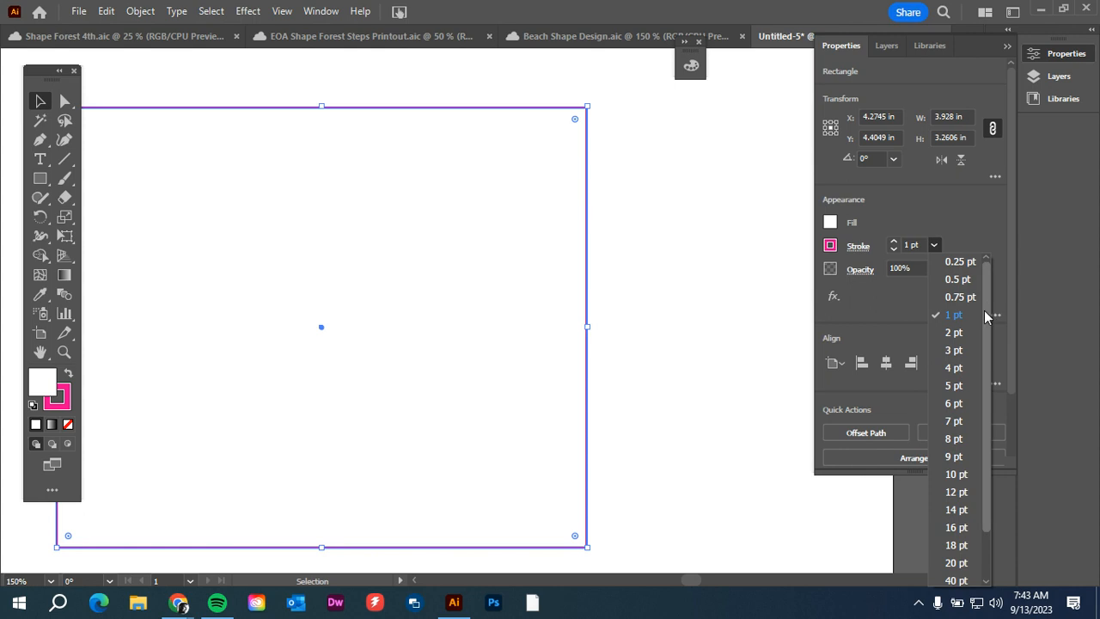
click(958, 261)
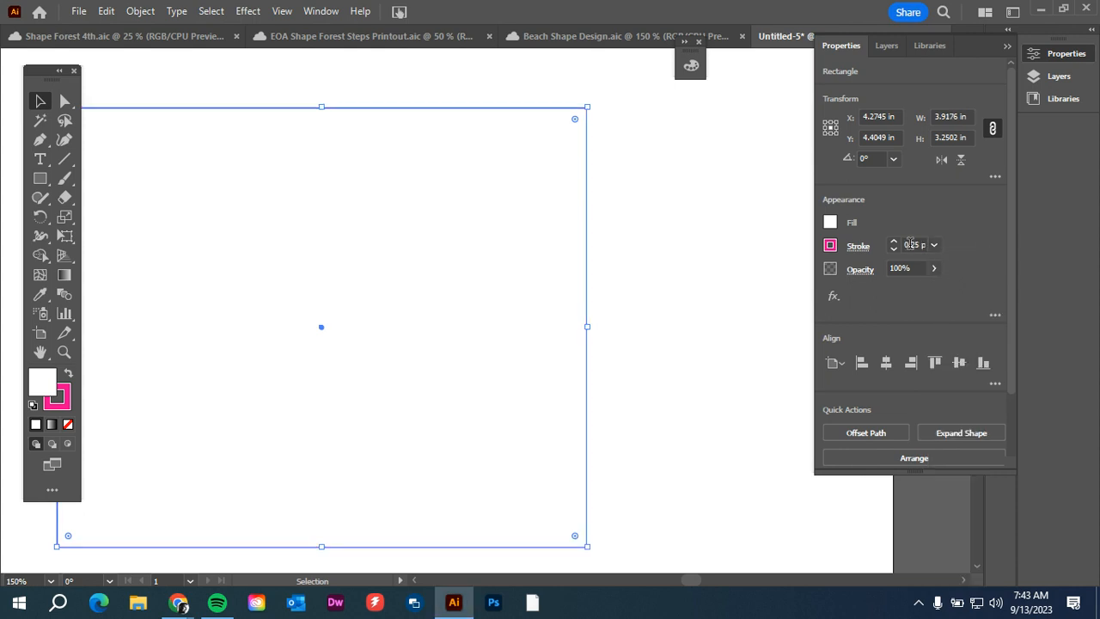
- Set the rectangle's stroke weight to the 100 pt preset
click(933, 245)
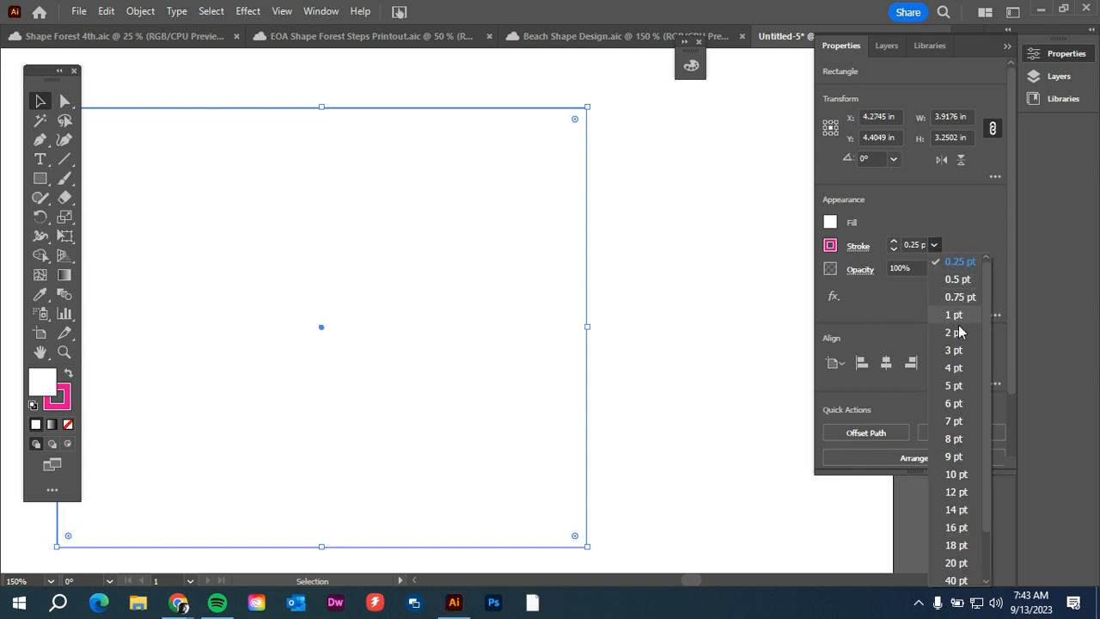
scroll(961, 414, down, 1)
click(956, 578)
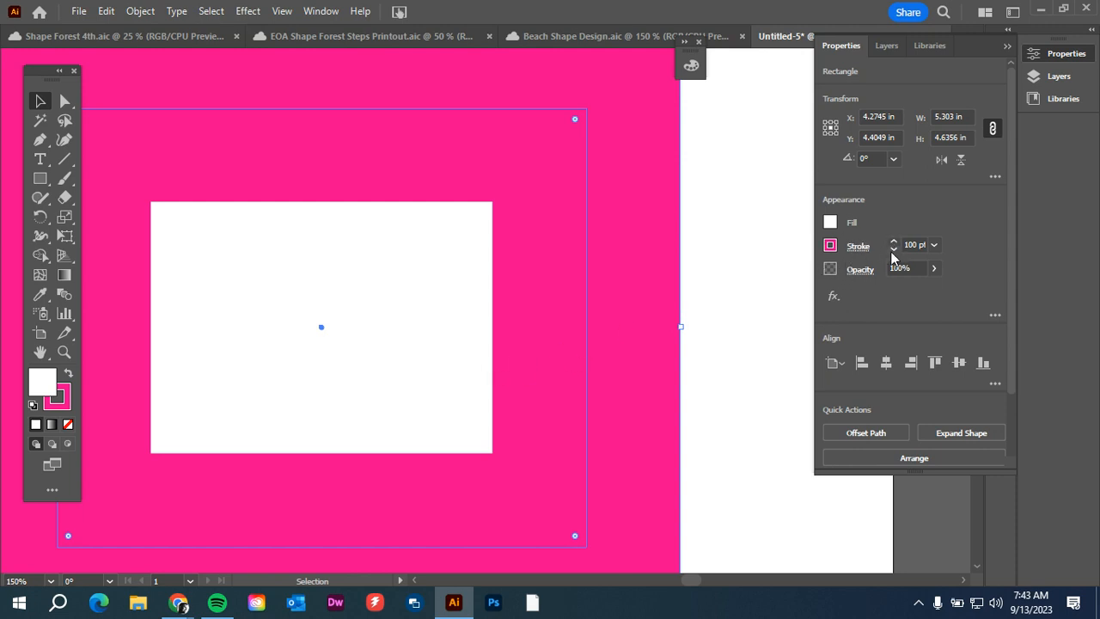
- Reduce the rectangle's stroke weight gradually, settling on 12 pt
click(918, 244)
scroll(918, 244, down, 20)
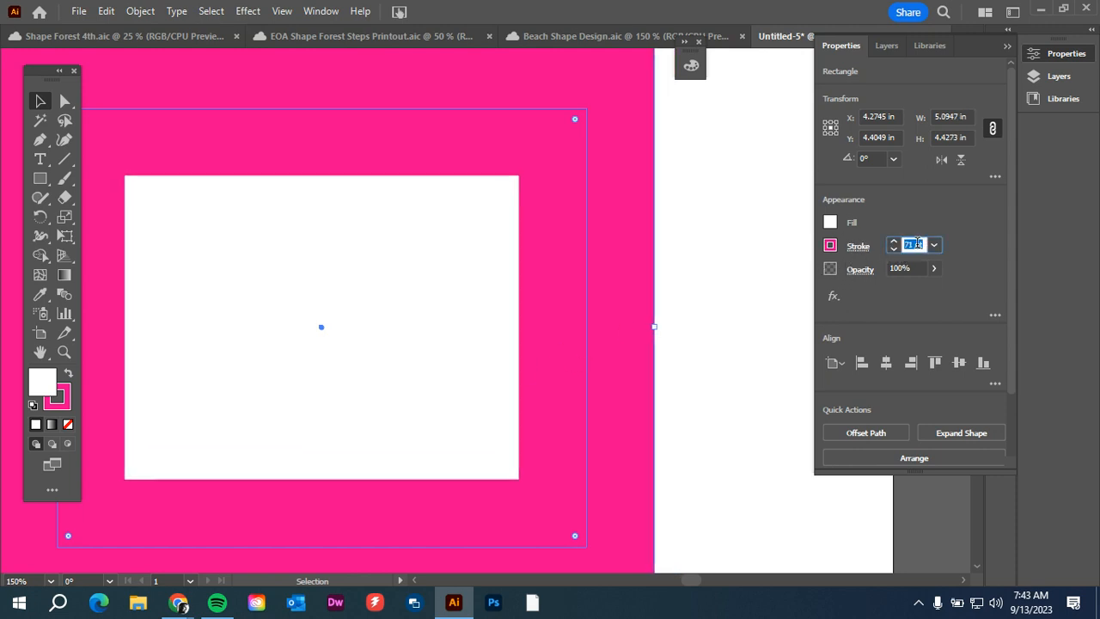
scroll(918, 244, down, 20)
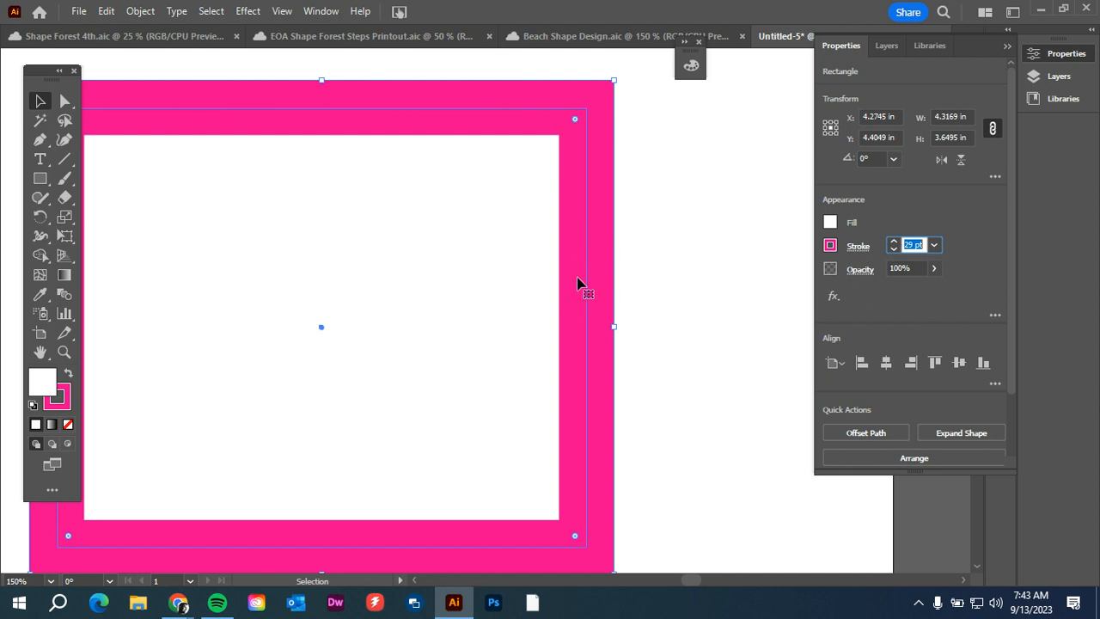
scroll(907, 243, down, 10)
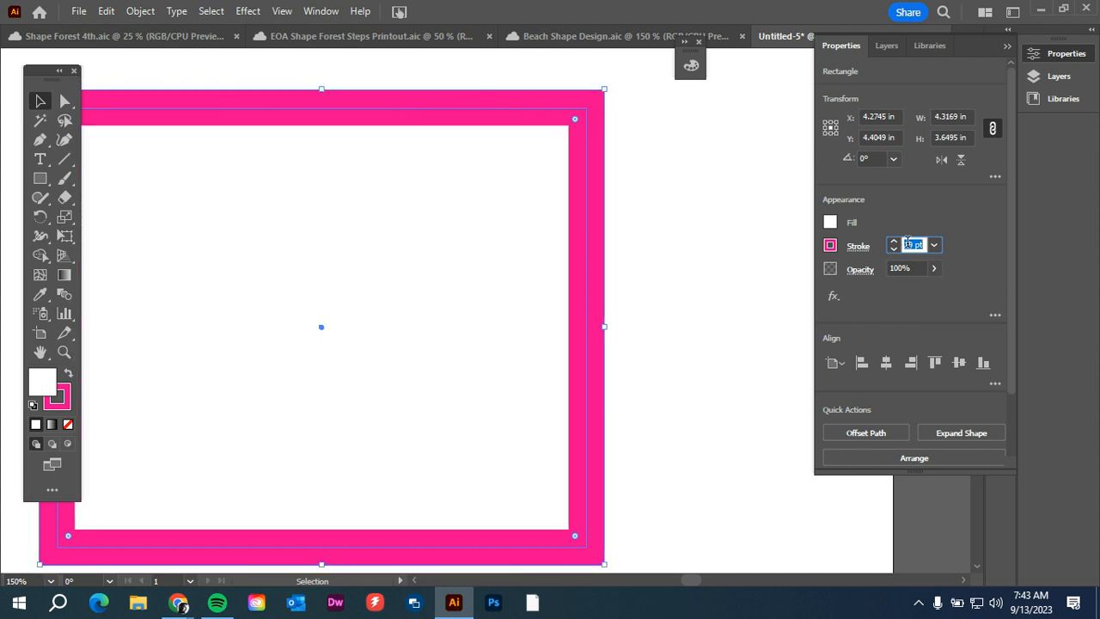
scroll(907, 243, down, 12)
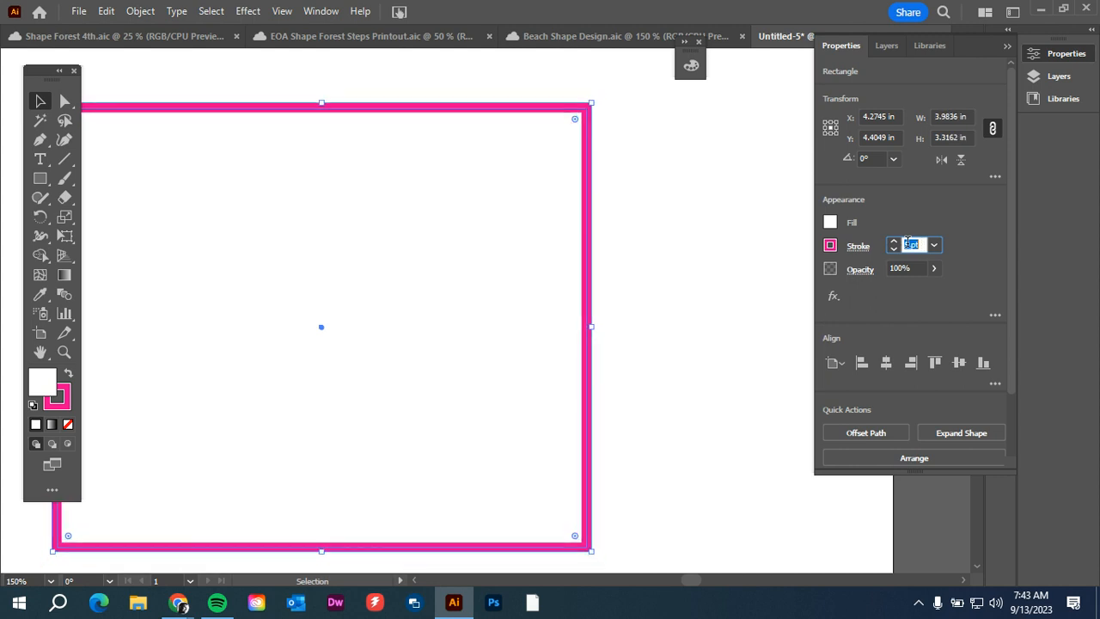
scroll(908, 243, up, 8)
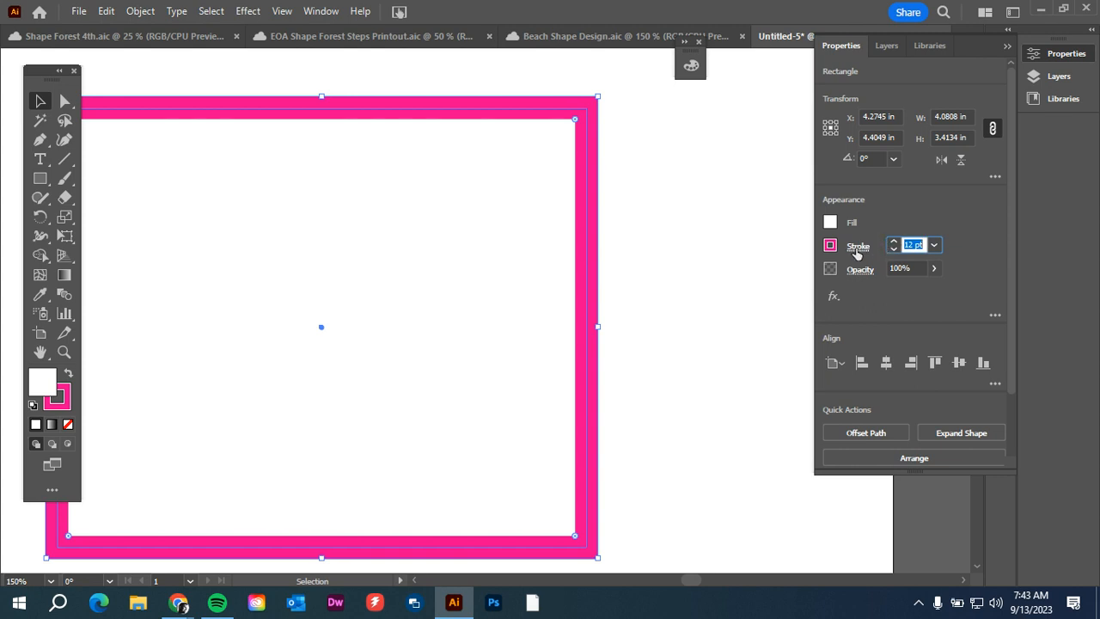
- Give the stroke a round cap, try the round join and switch to the bevel join, and check the corners with the rectangle deselected
click(857, 247)
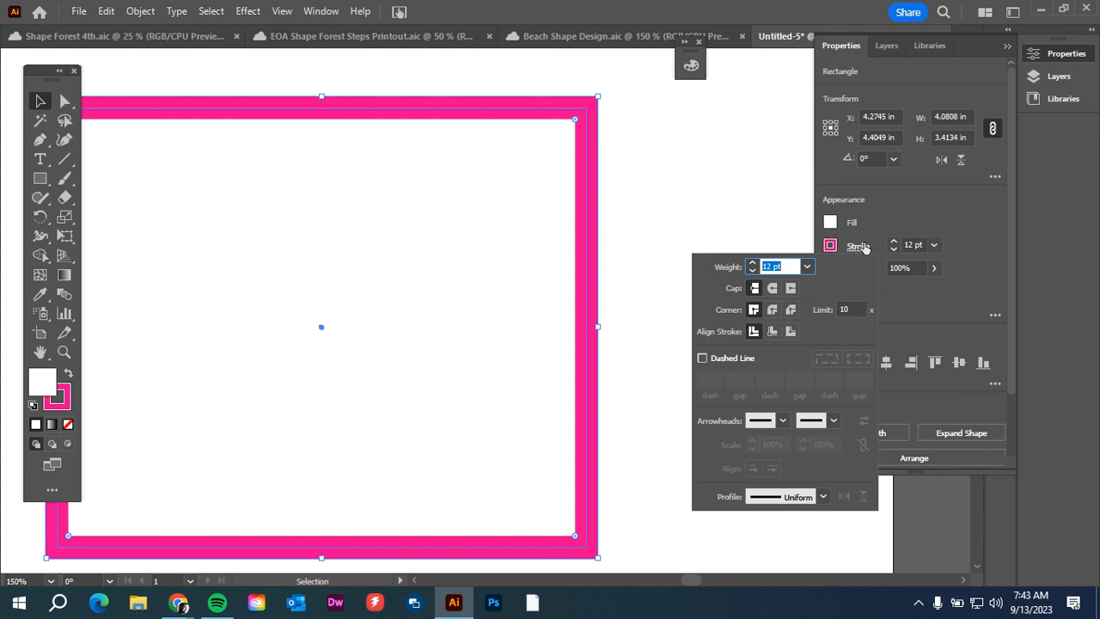
click(772, 289)
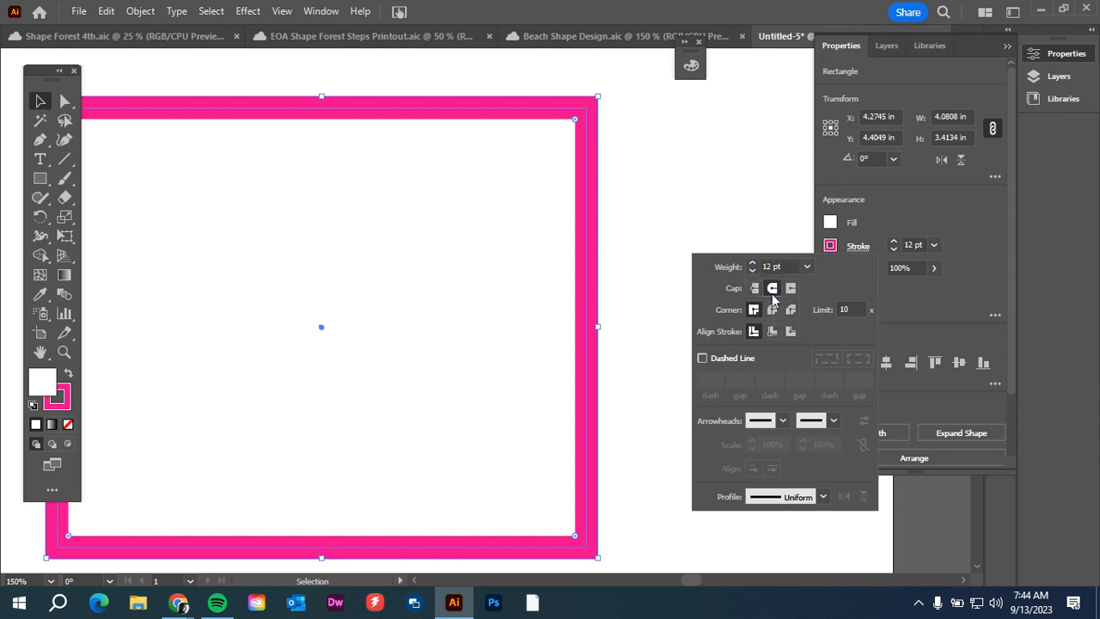
click(772, 311)
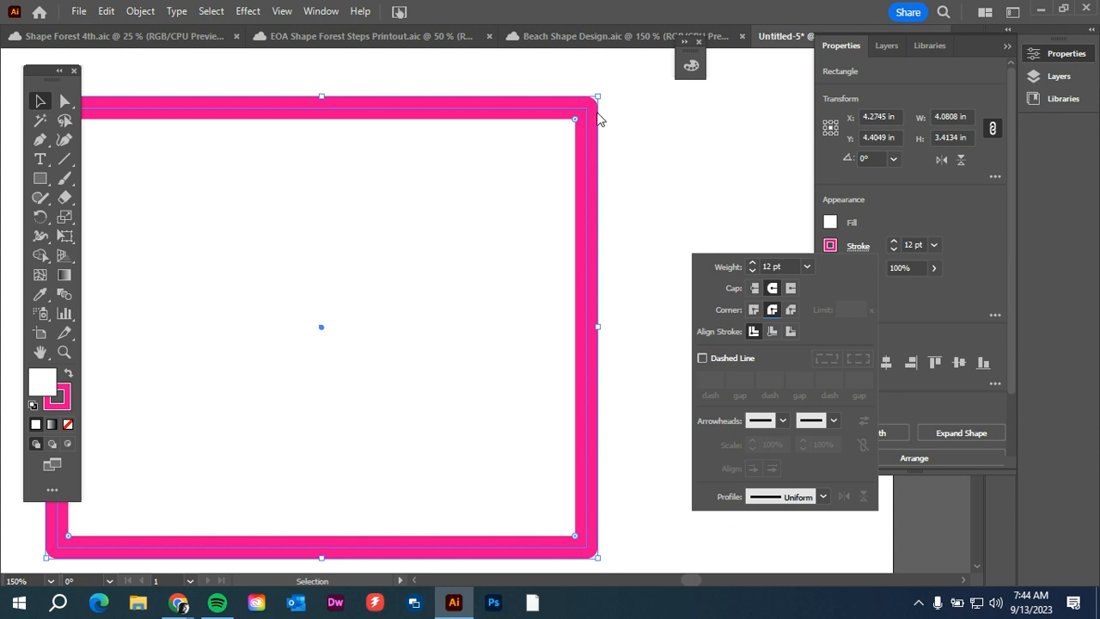
click(791, 310)
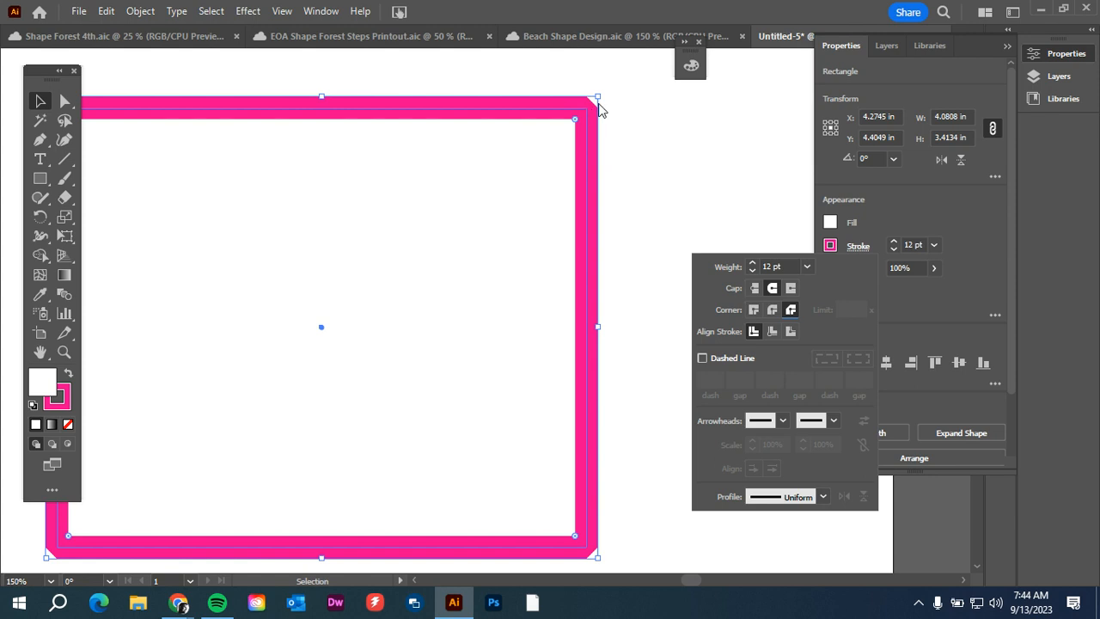
click(631, 113)
click(630, 116)
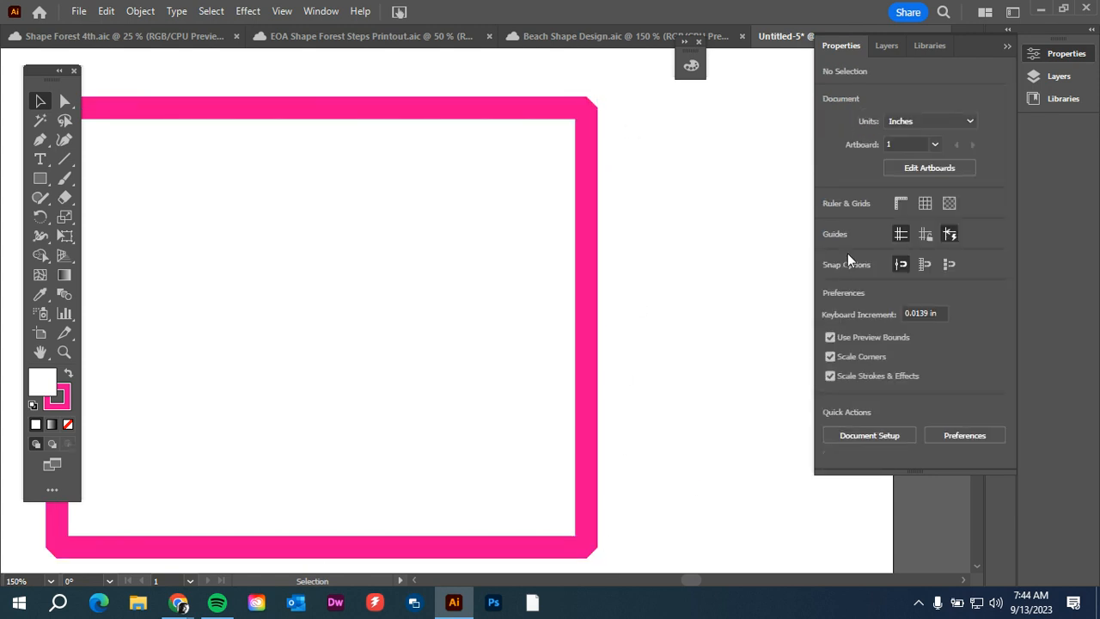
- Reselect the rectangle, set its stroke corners to miter join and align the stroke to the inside
click(591, 261)
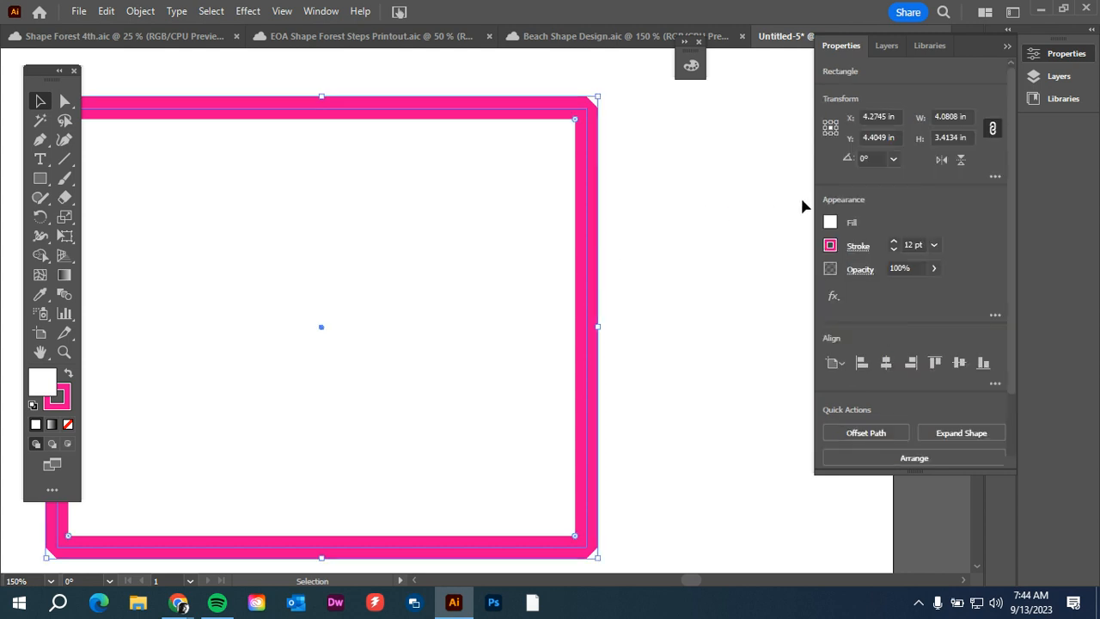
click(852, 248)
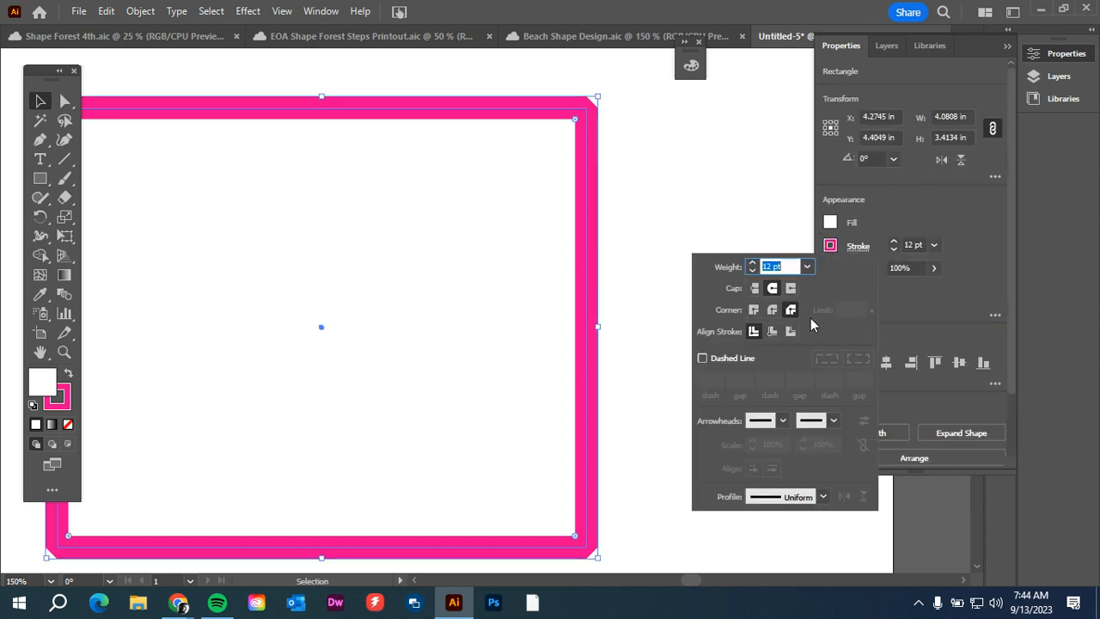
click(754, 311)
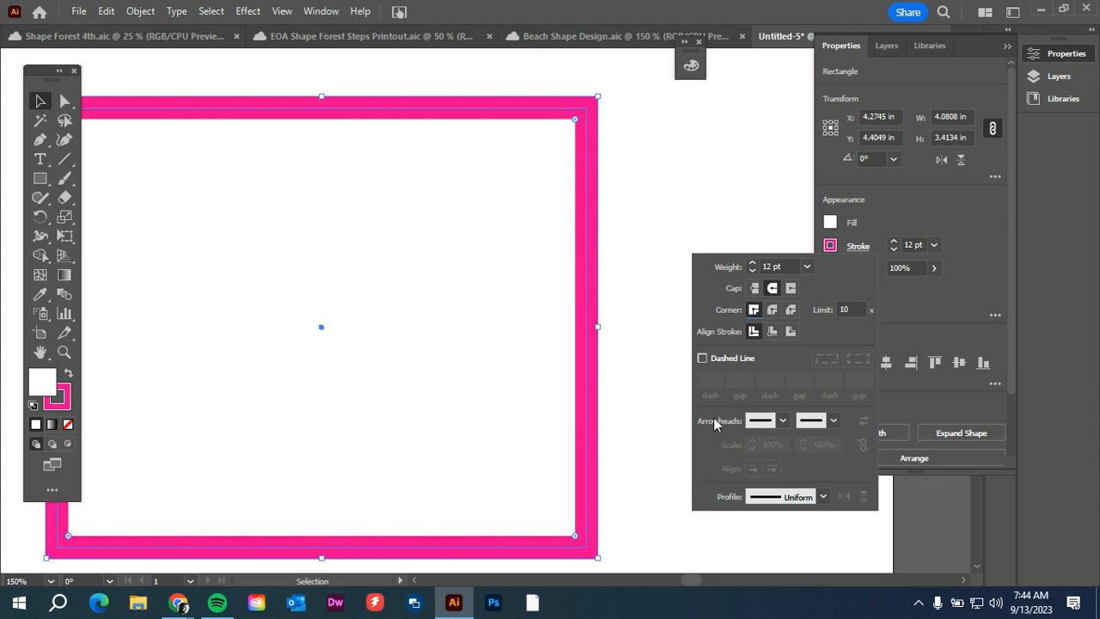
click(772, 331)
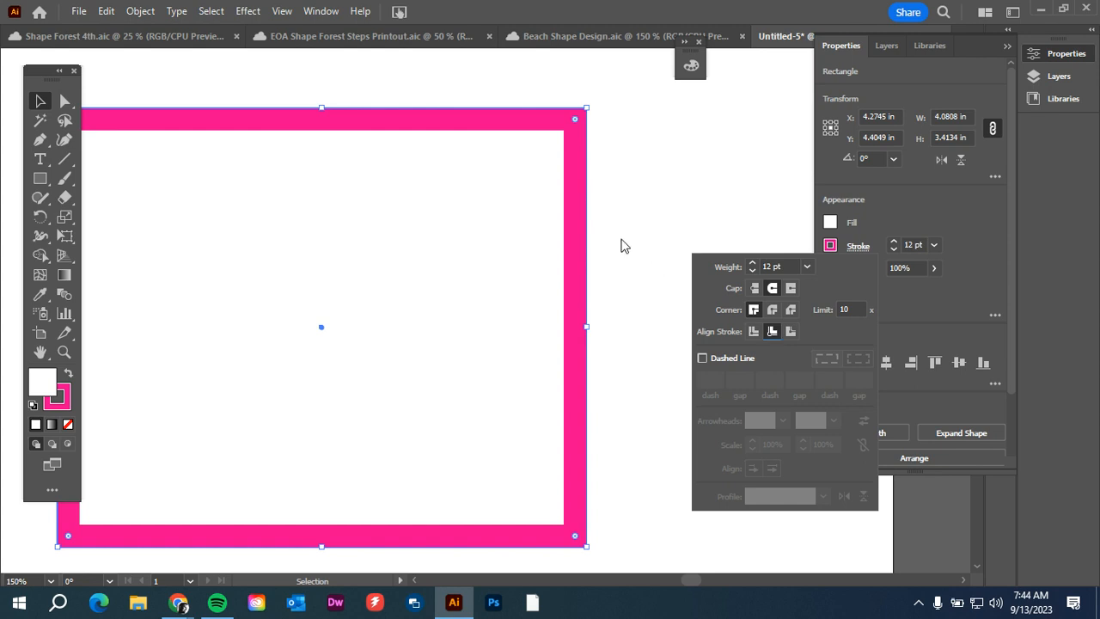
- Raise the inside-aligned stroke's weight to 36 pt and bring it back down to 12 pt
click(921, 245)
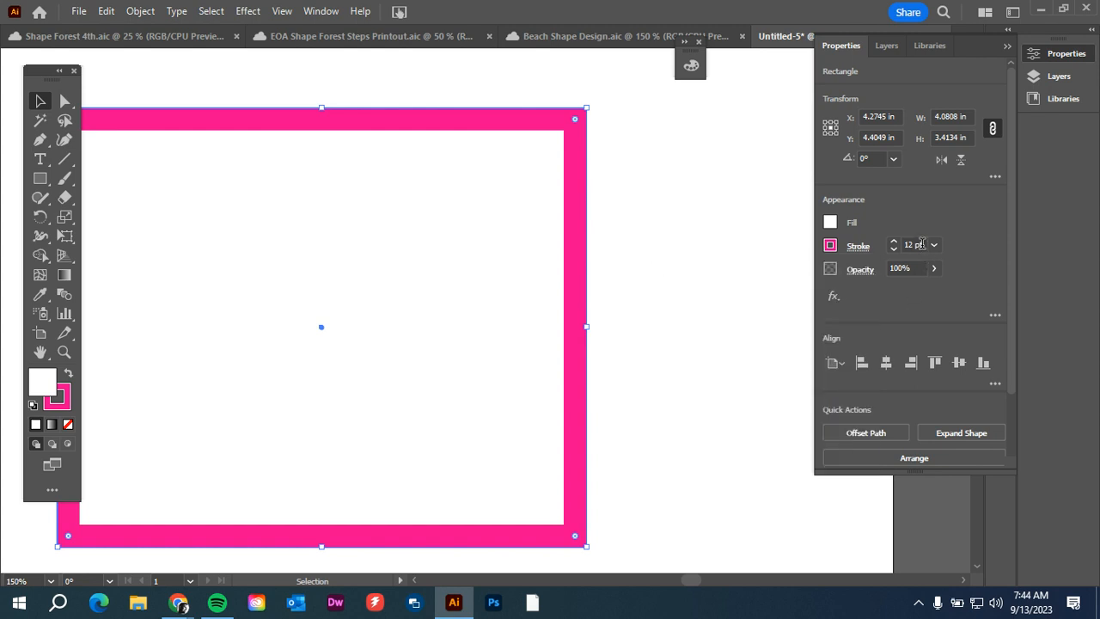
key(Up)
key(Up)
key(Up)
key(Up)
key(Up)
key(Up)
key(Up)
key(Up)
key(Up)
key(Up)
key(Up)
key(Up)
key(Up)
key(Up)
key(Up)
key(Up)
key(Up)
key(Up)
key(Up)
key(Up)
key(Up)
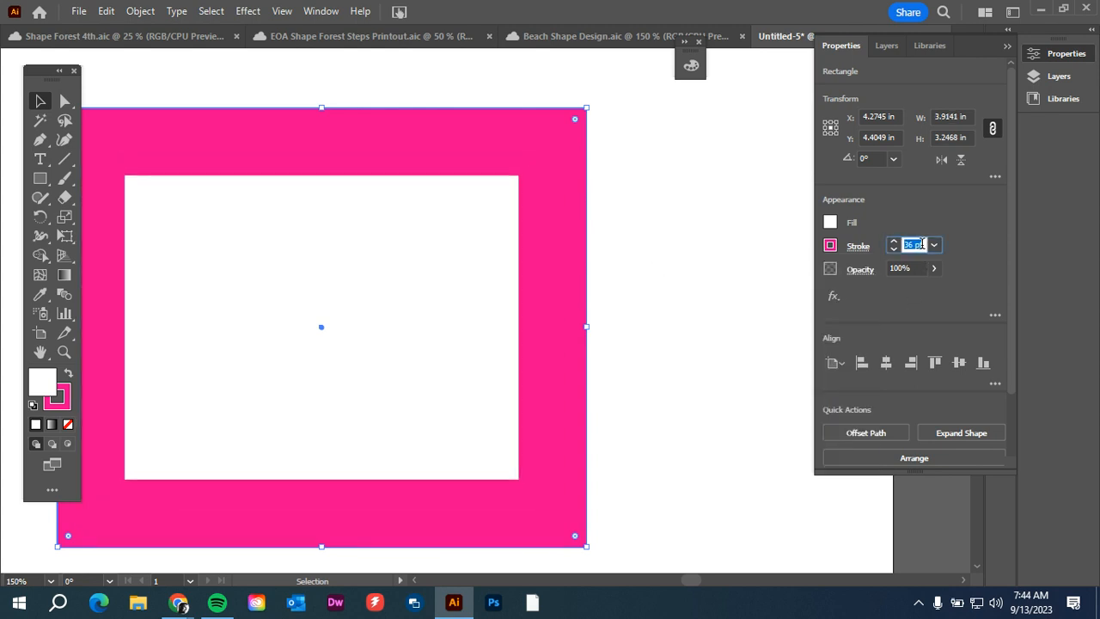
key(Down)
key(Down)
key(Down)
key(Down)
key(Down)
key(Down)
key(Down)
key(Down)
key(Down)
key(Down)
key(Down)
key(Down)
key(Down)
key(Down)
key(Down)
key(Down)
key(Down)
key(Down)
key(Down)
key(Down)
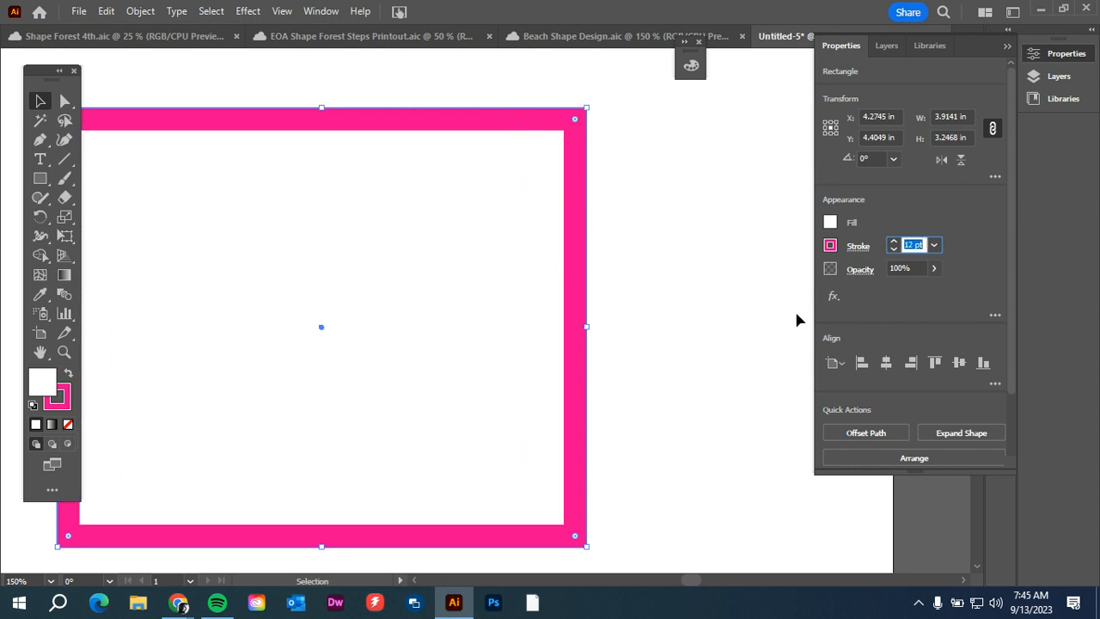
- Align the rectangle's stroke to the outside, vary its weight until it is 7 pt, and deselect the rectangle
click(840, 244)
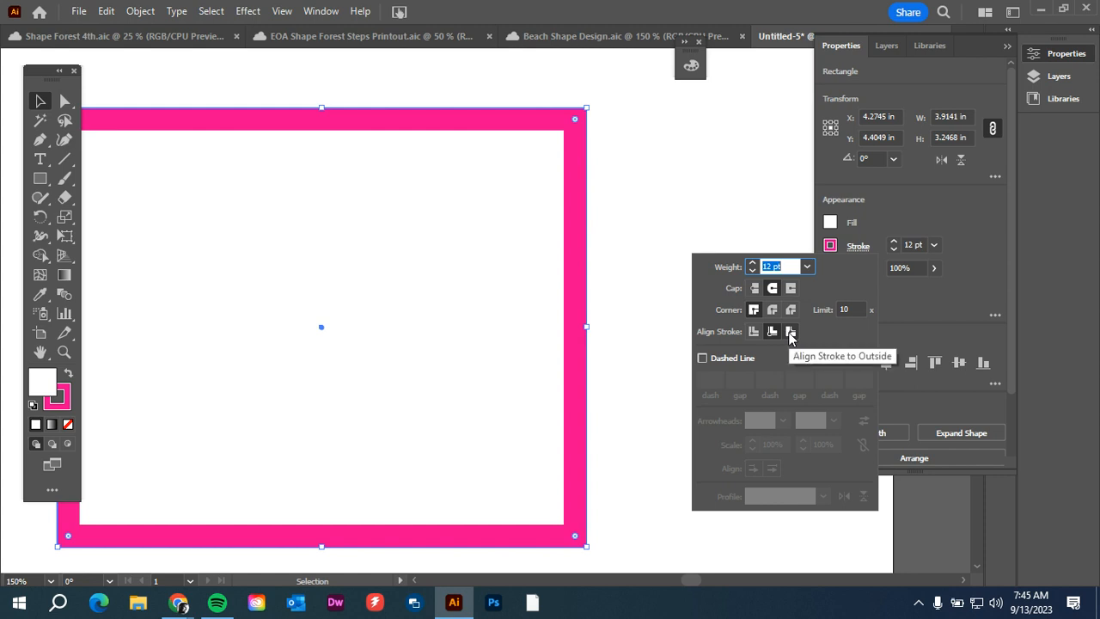
click(791, 333)
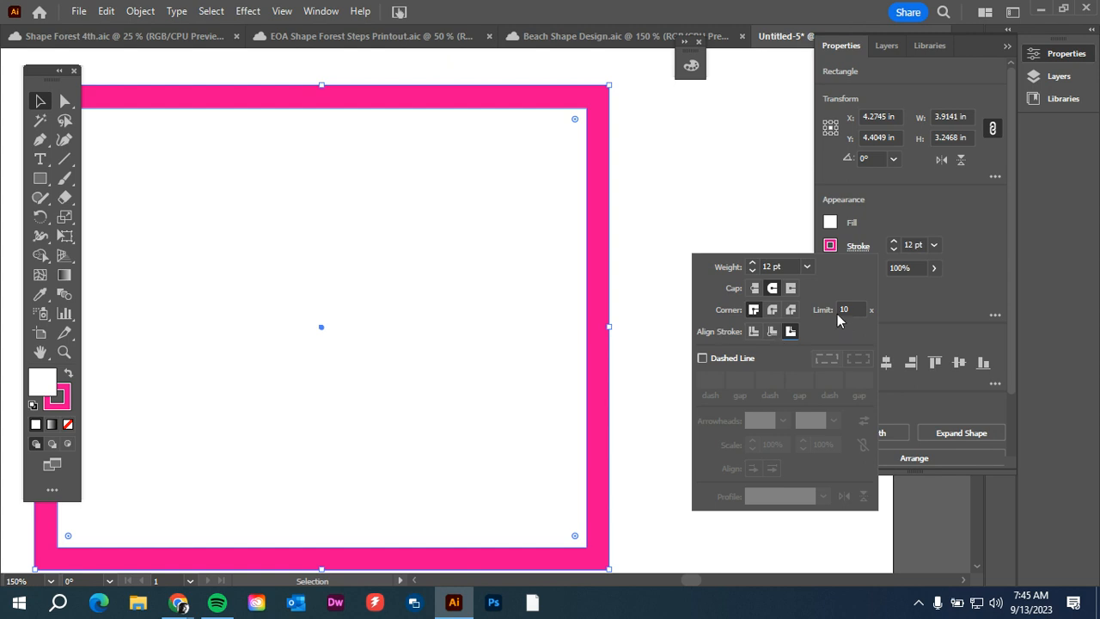
click(913, 245)
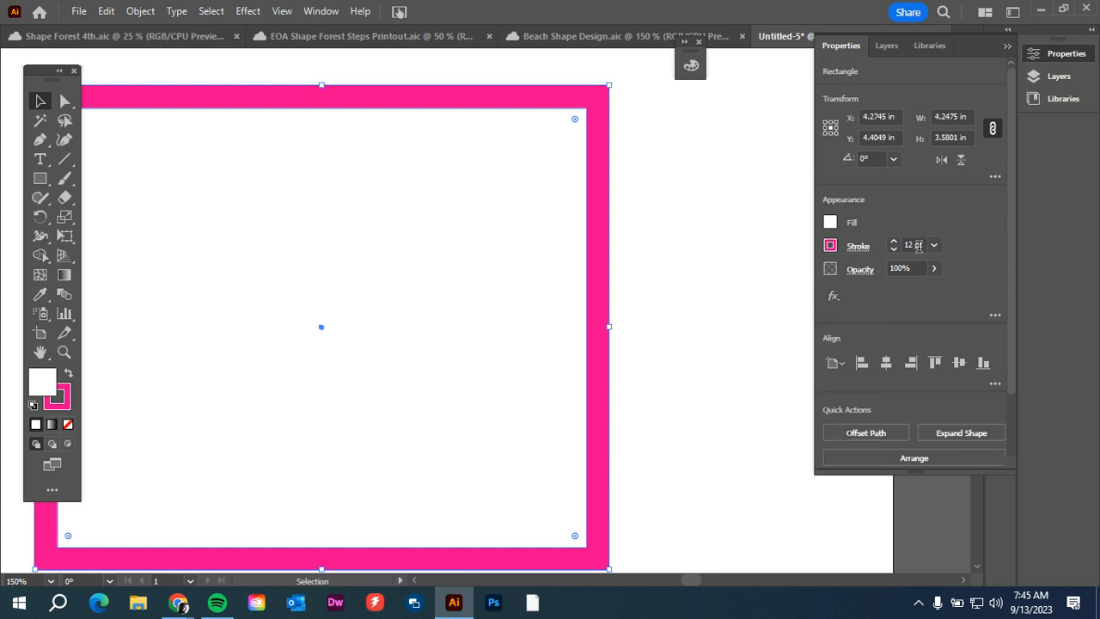
click(908, 245)
scroll(908, 245, up, 20)
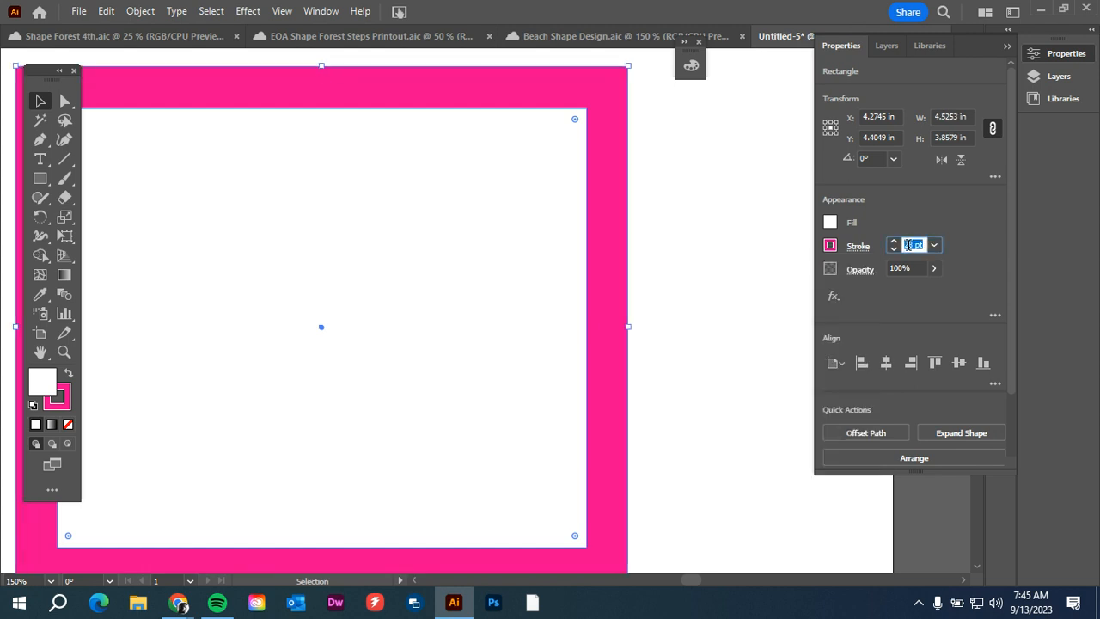
scroll(908, 245, down, 20)
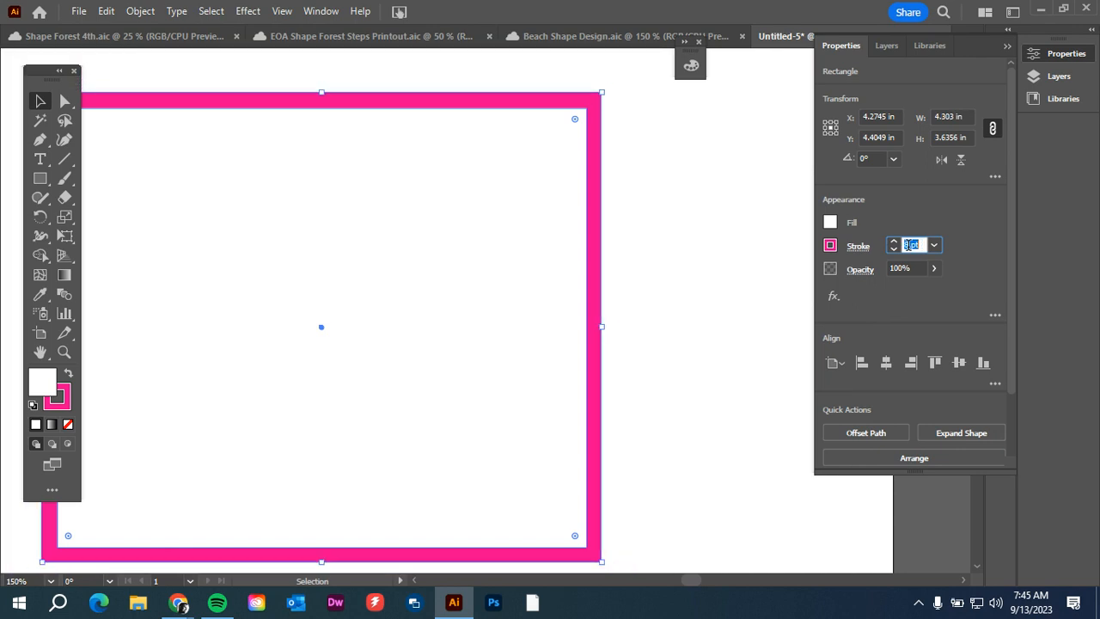
scroll(908, 245, down, 2)
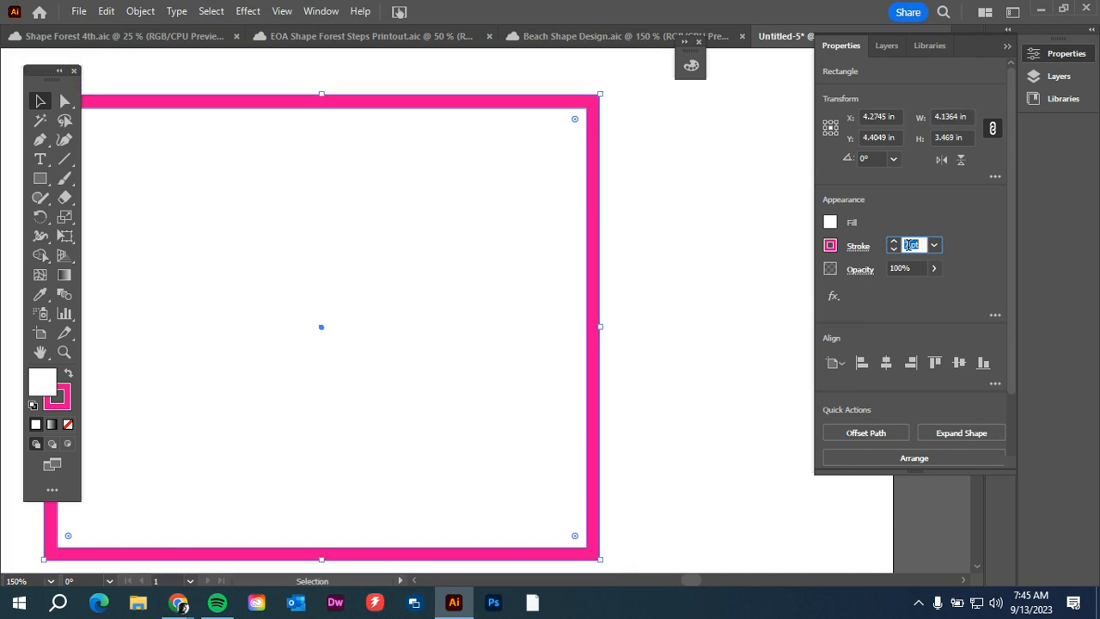
click(743, 274)
- Select the rectangle again and turn its stroke into a dashed line with 12 pt dashes
click(594, 226)
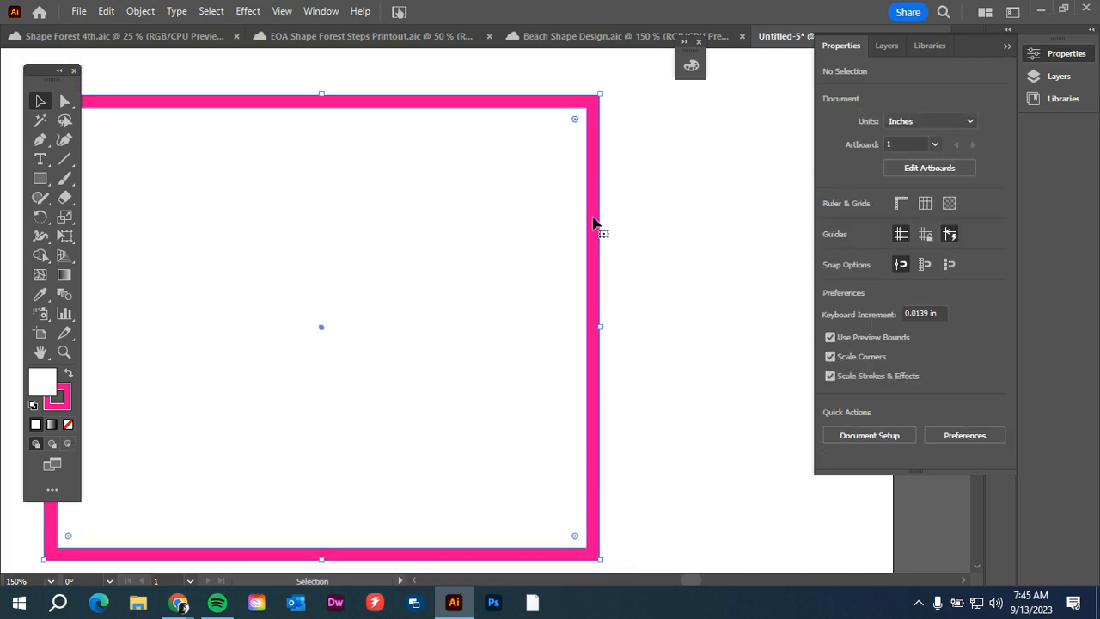
click(858, 246)
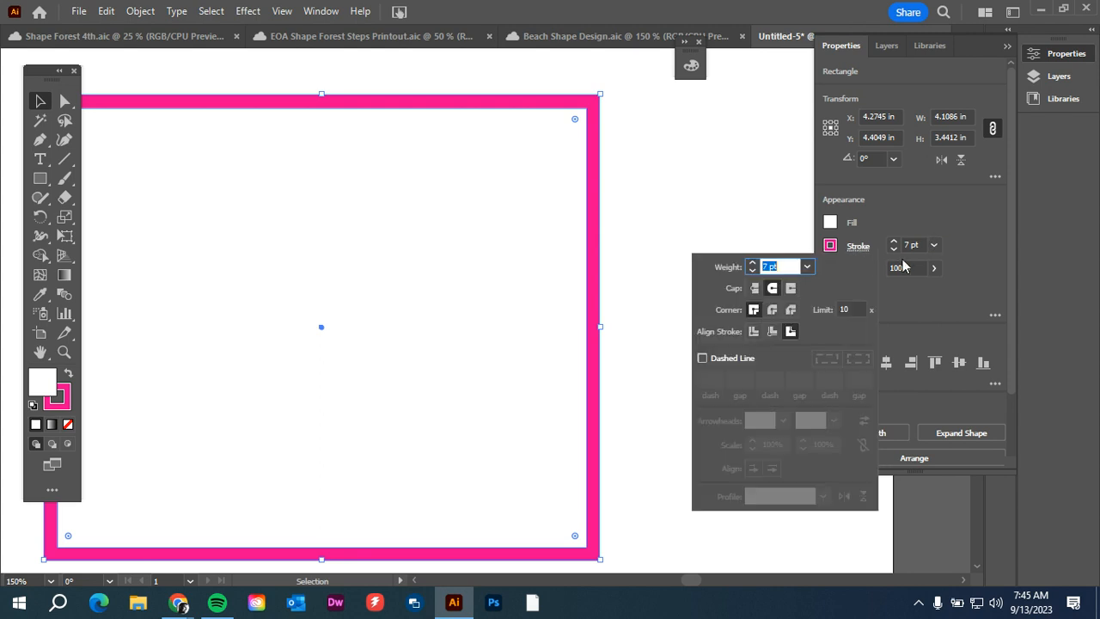
click(702, 359)
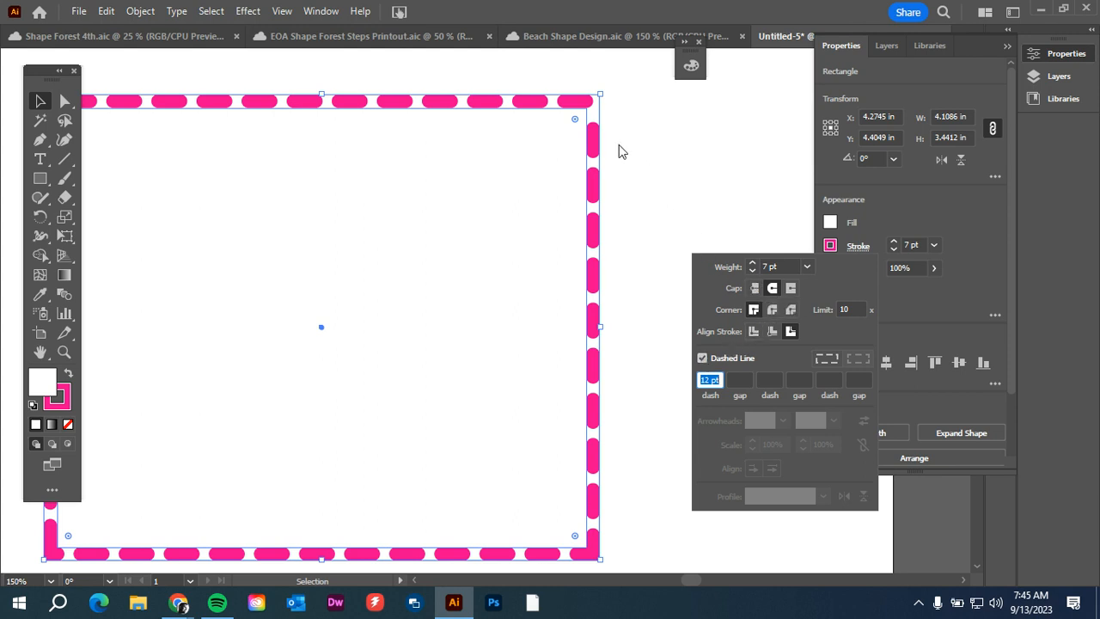
- Try the butt and round caps on the stroke's dashes, ending with the projecting cap
click(754, 288)
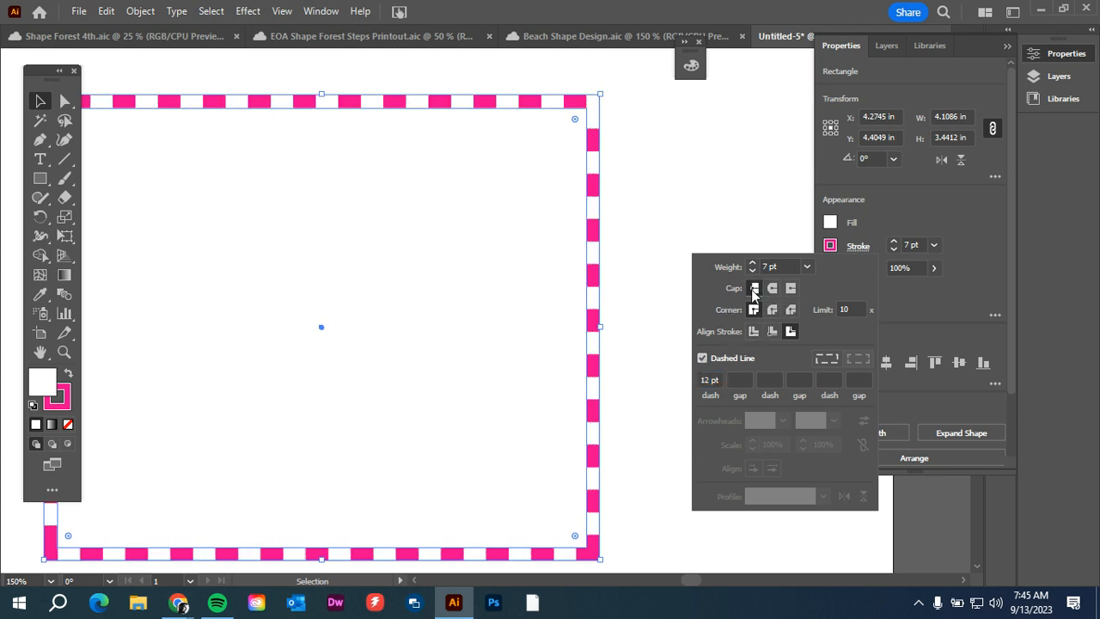
click(771, 289)
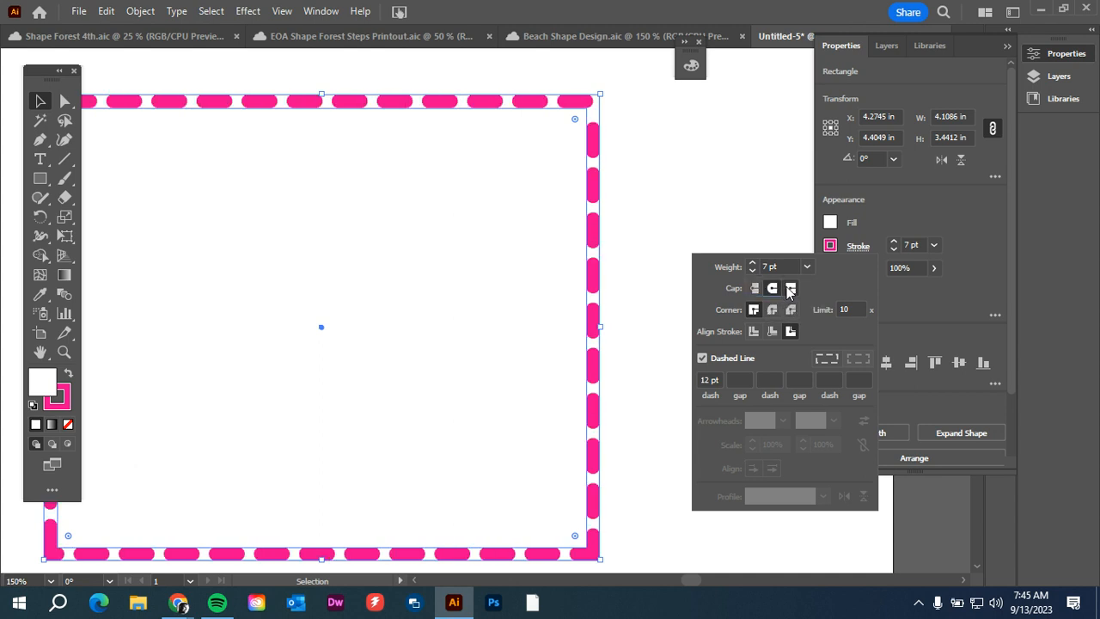
click(791, 289)
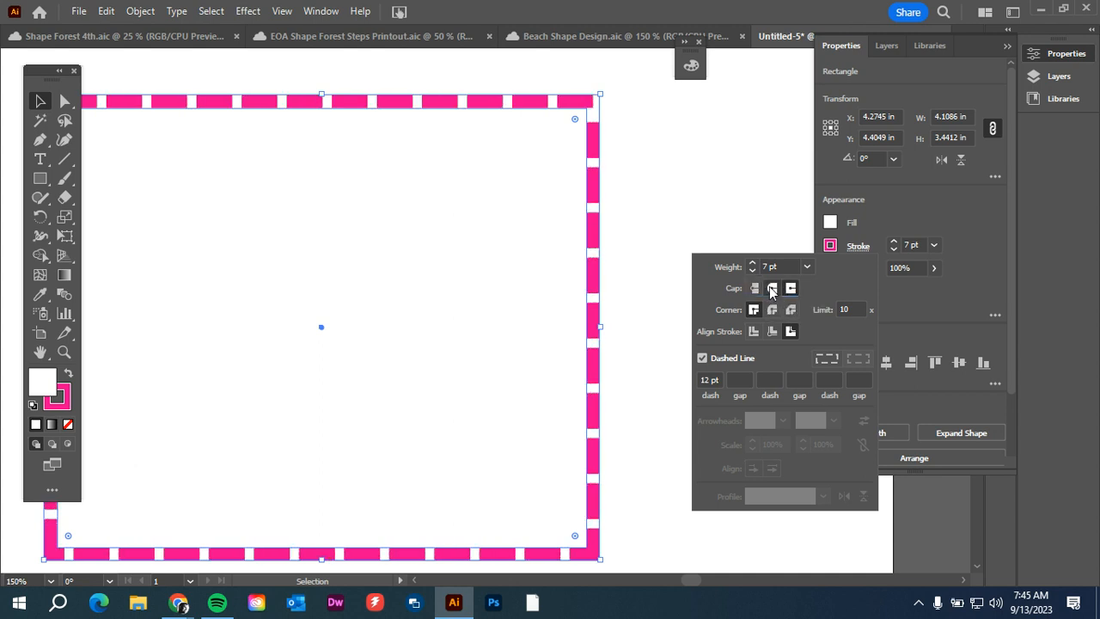
- Give the rectangle's dashed stroke round joins and round caps, with 5 pt dashes and 10 pt gaps
click(773, 310)
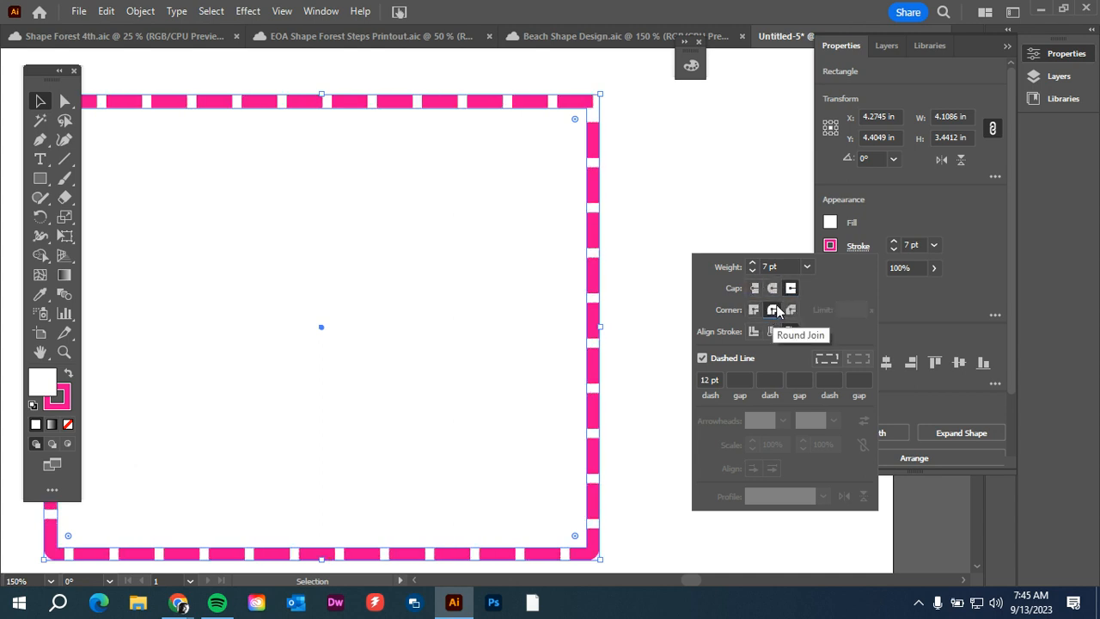
click(771, 289)
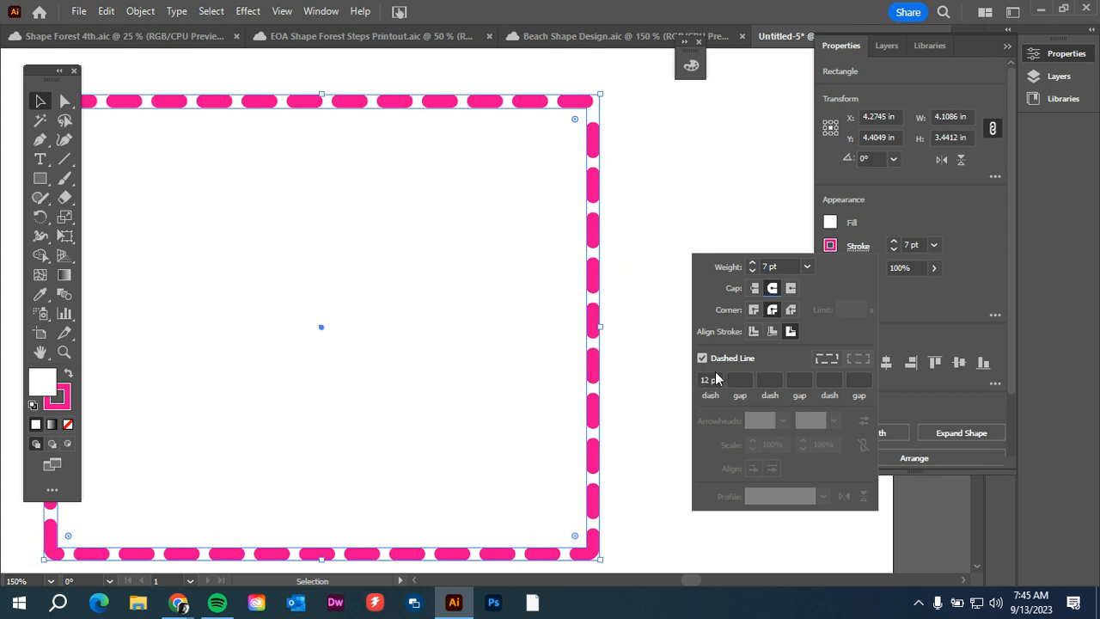
click(719, 380)
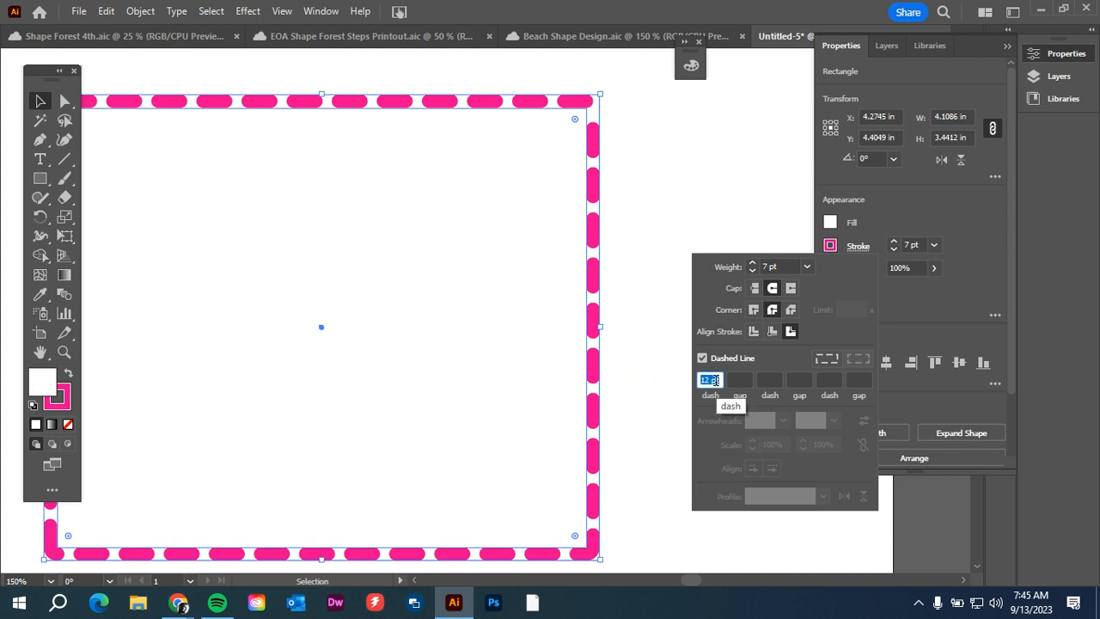
text(5)
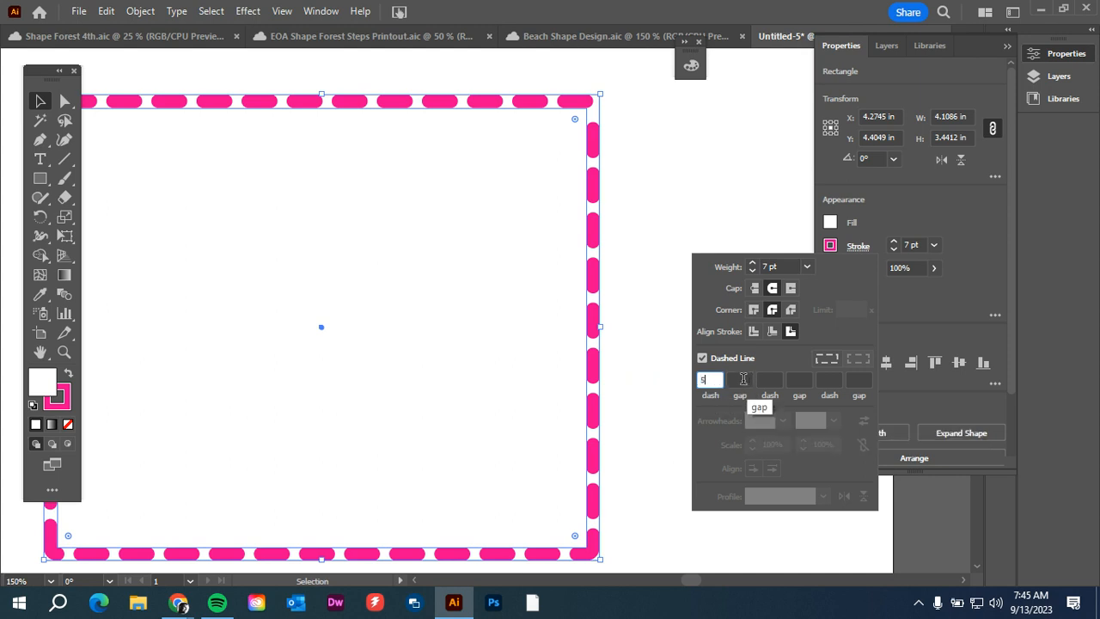
click(743, 379)
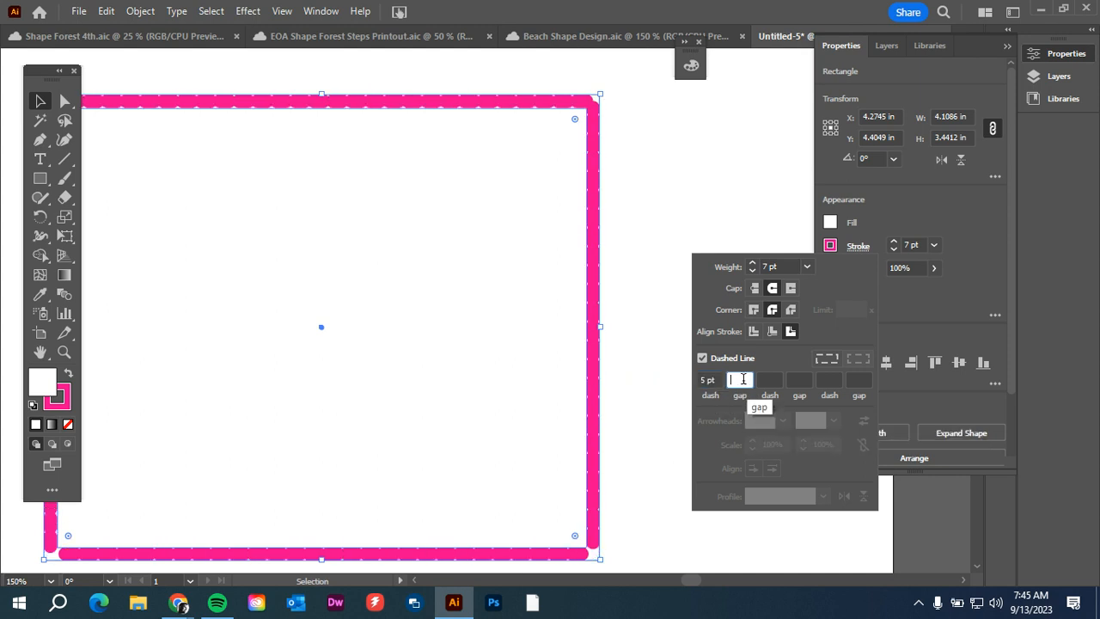
text(10)
click(770, 379)
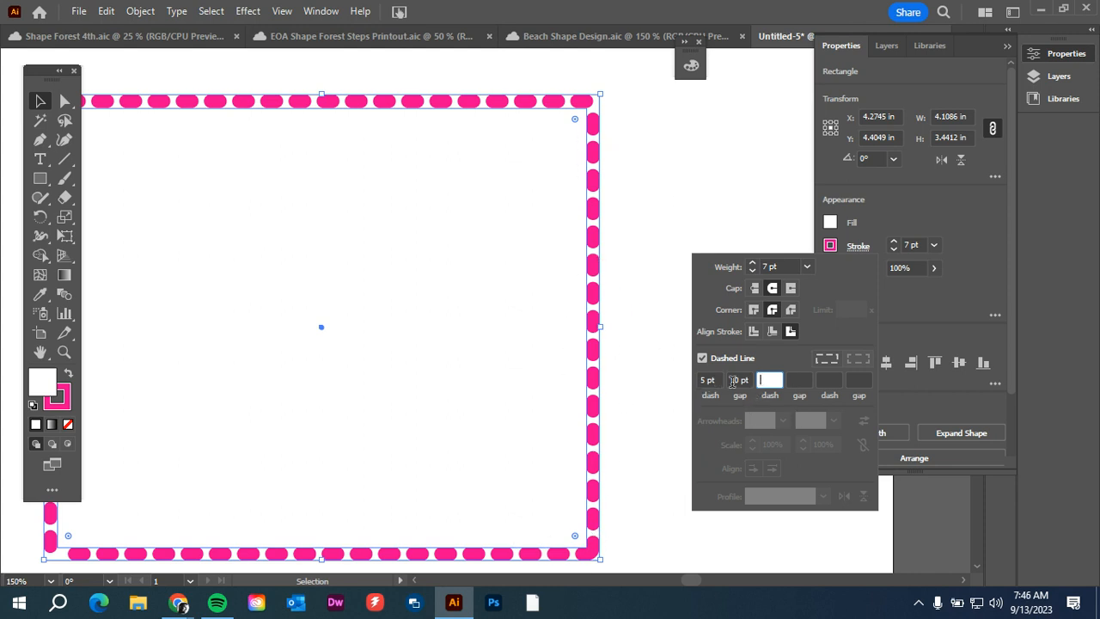
- Change the stroke's dash pattern by setting the first gap to 20 pt and adding a 10 pt dash with a 20 pt gap
click(735, 381)
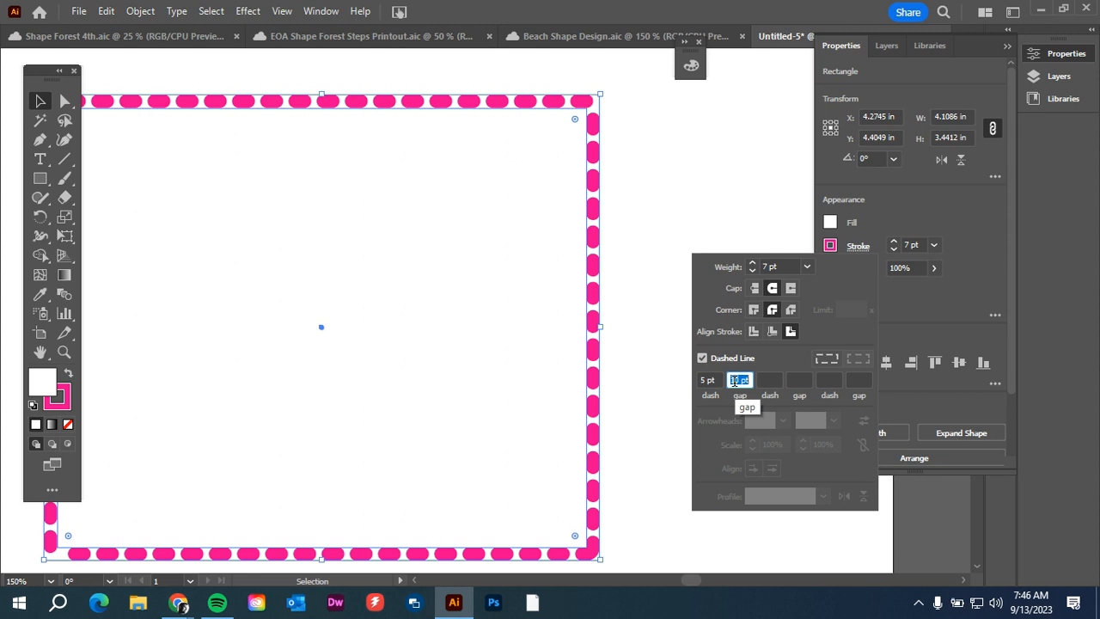
text(20)
click(767, 379)
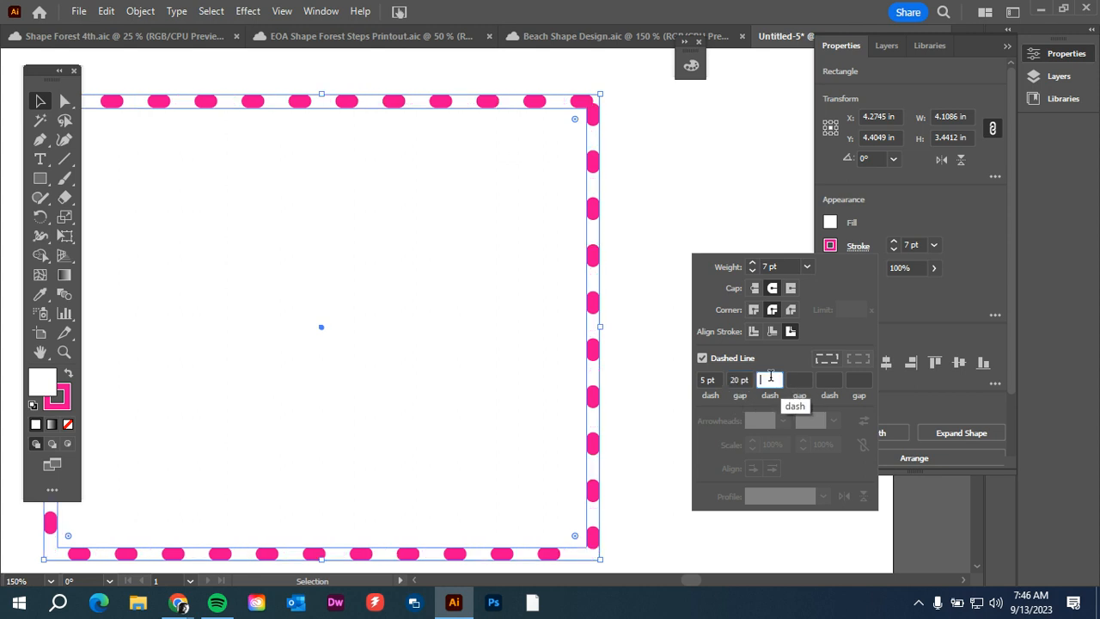
text(10)
click(791, 379)
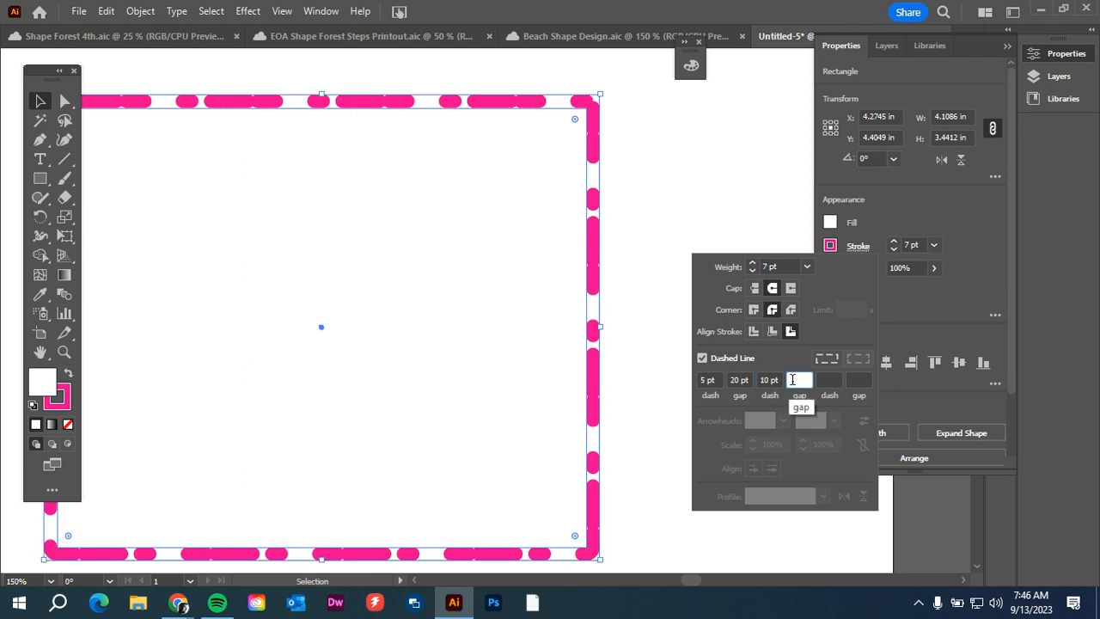
text(20)
key(Return)
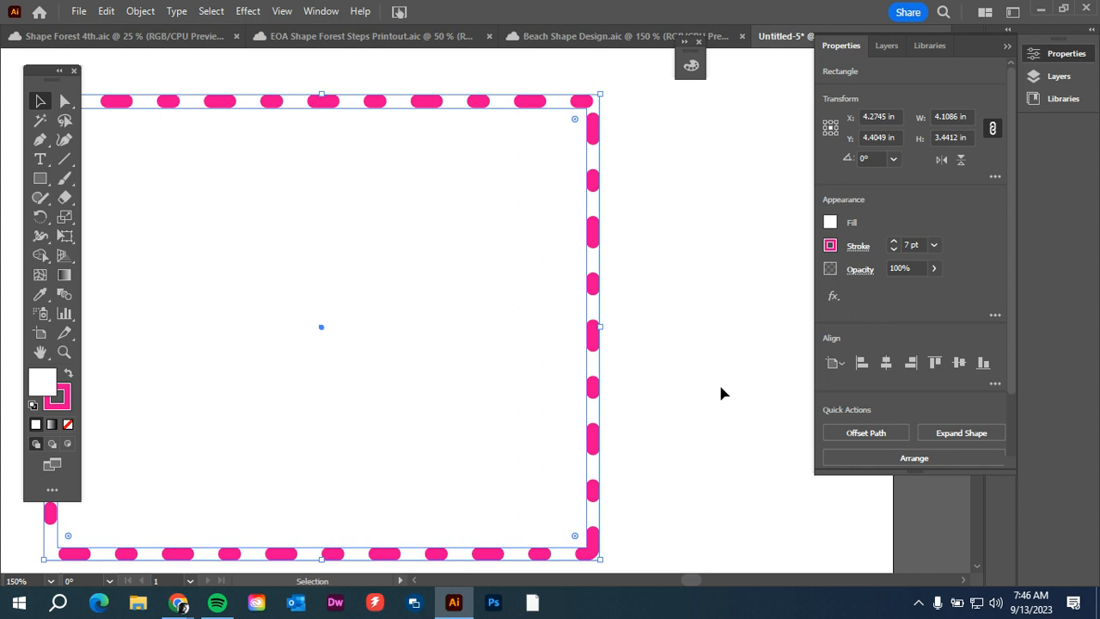
- Preserve the exact dash and gap lengths, turn off the rectangle's dashed line, and deselect the rectangle
click(857, 245)
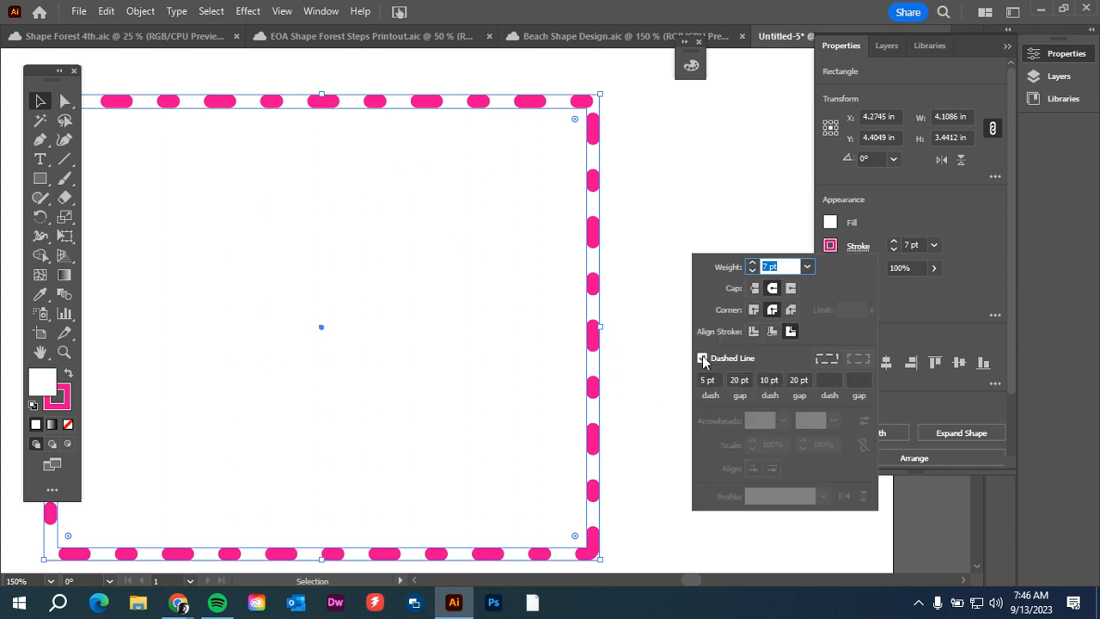
click(826, 358)
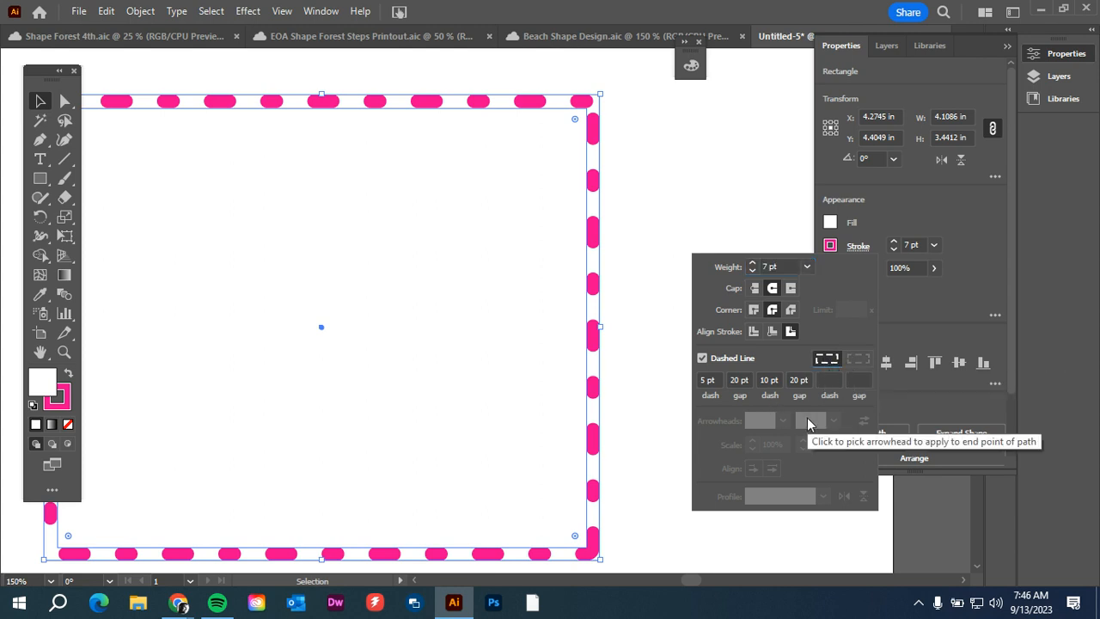
click(702, 357)
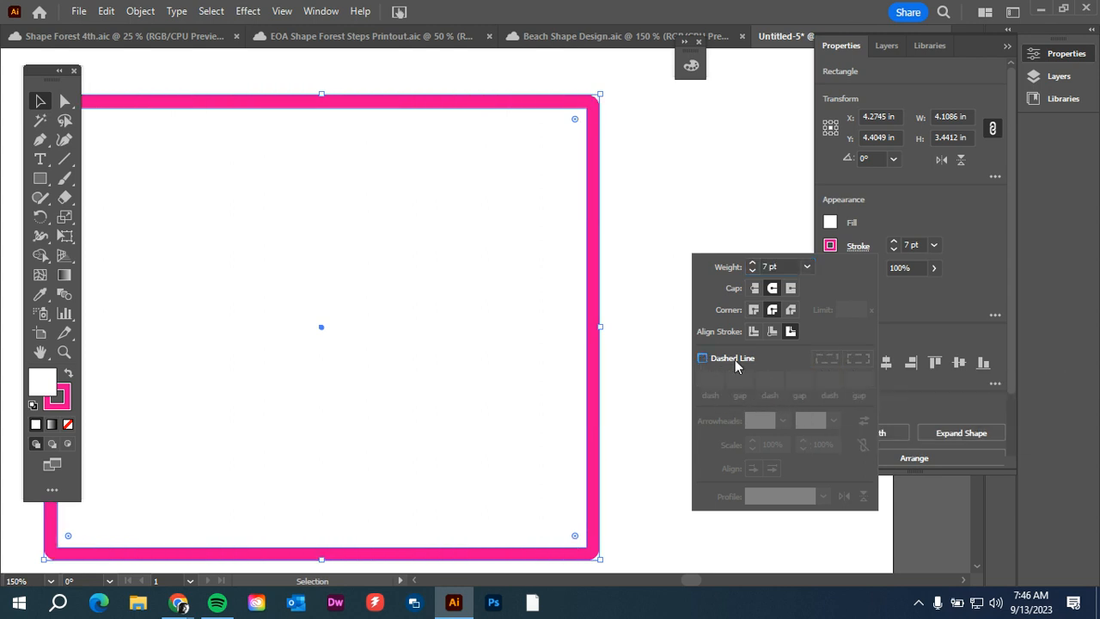
click(658, 205)
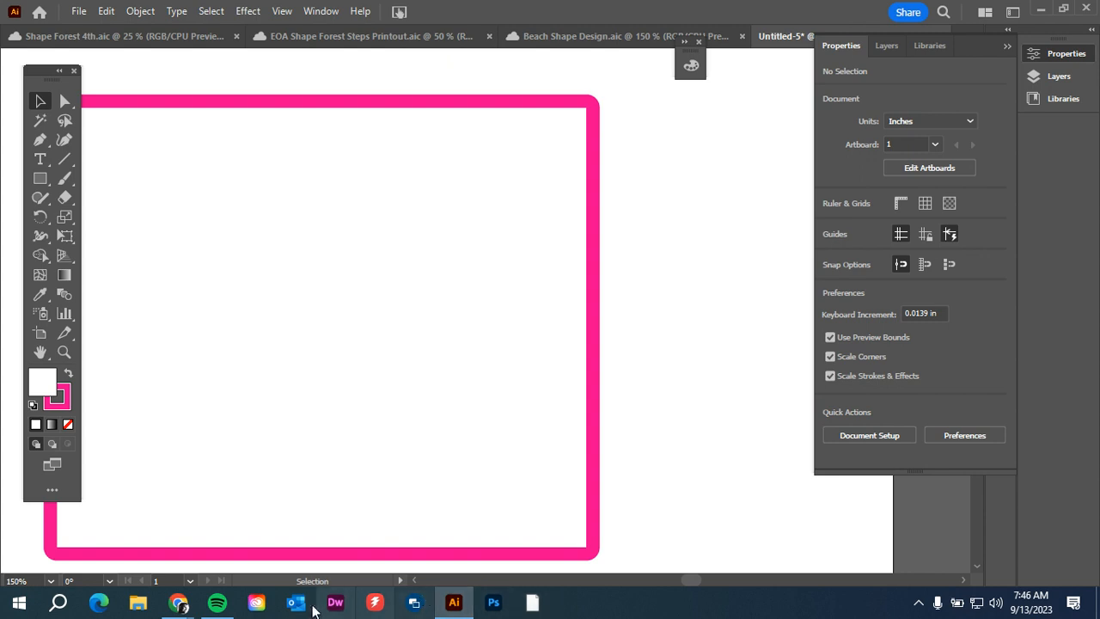
mouse_move(178, 601)
click(279, 541)
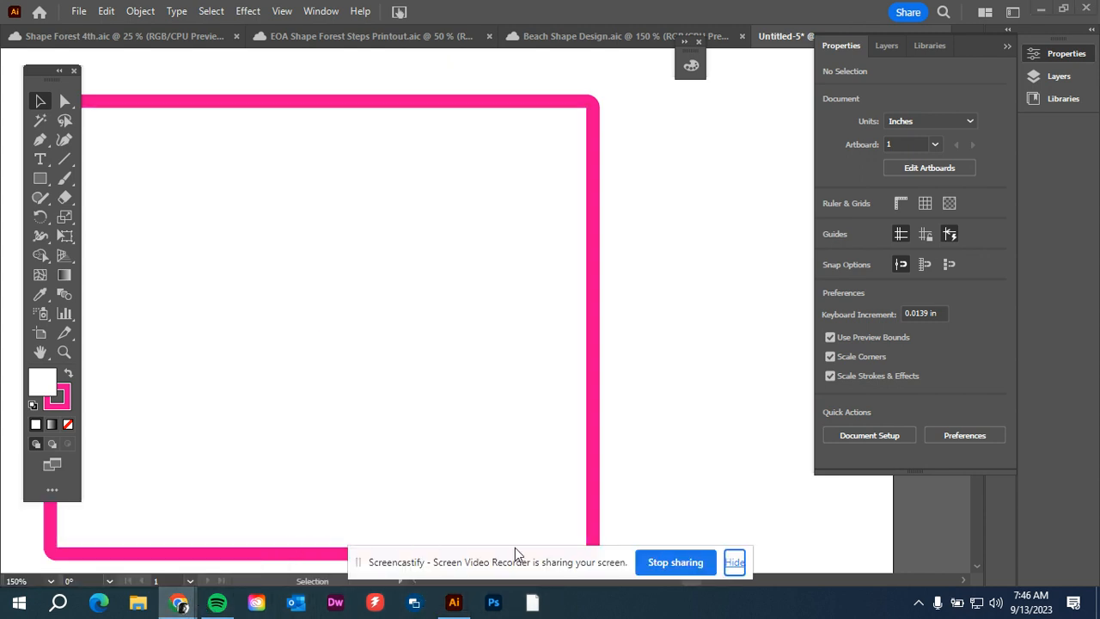